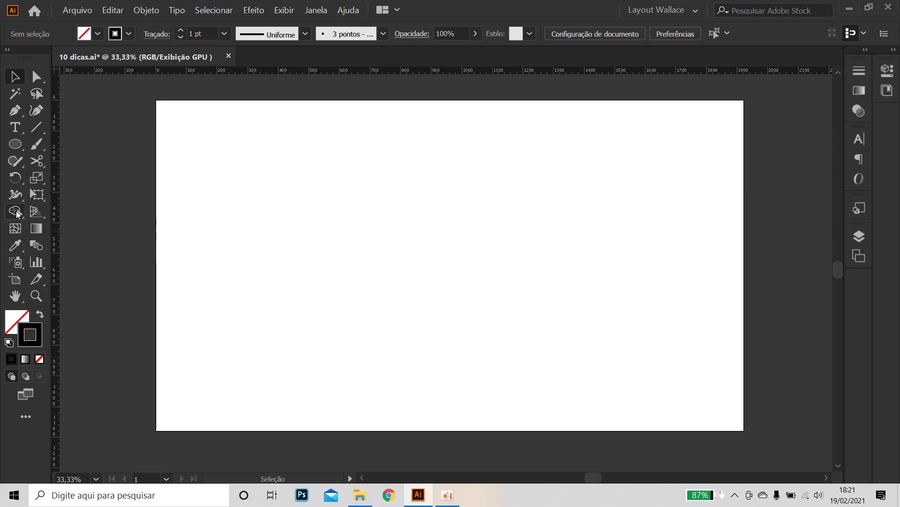
Draw an unfilled circle with a 4 pt stroke and position it slightly left of the artboard's centre
{"action": "left_click", "coordinate": [15, 144]}
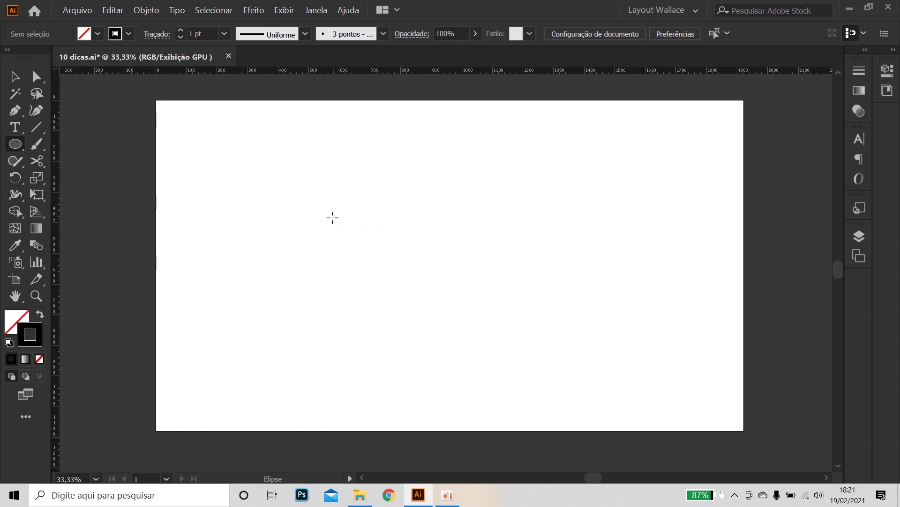
{"action": "left_click_drag", "start_coordinate": [304, 199], "coordinate": [437, 332]}
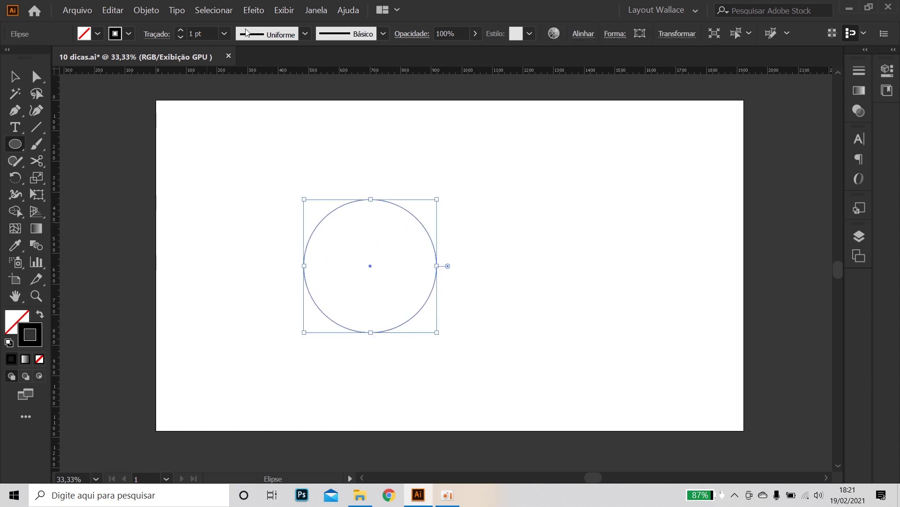
{"action": "left_click", "coordinate": [227, 33]}
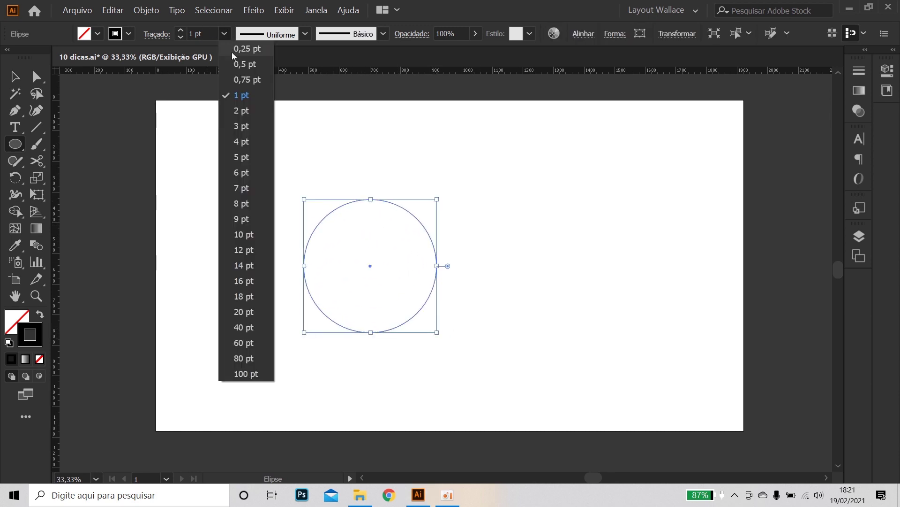
{"action": "left_click", "coordinate": [246, 141]}
{"action": "left_click", "coordinate": [12, 78]}
{"action": "left_click_drag", "start_coordinate": [429, 292], "coordinate": [421, 280]}
Place a horizontal guide at the circle's lowest point and duplicate the circle sideways along it so the two overlap
{"action": "left_click_drag", "start_coordinate": [464, 69], "coordinate": [409, 320]}
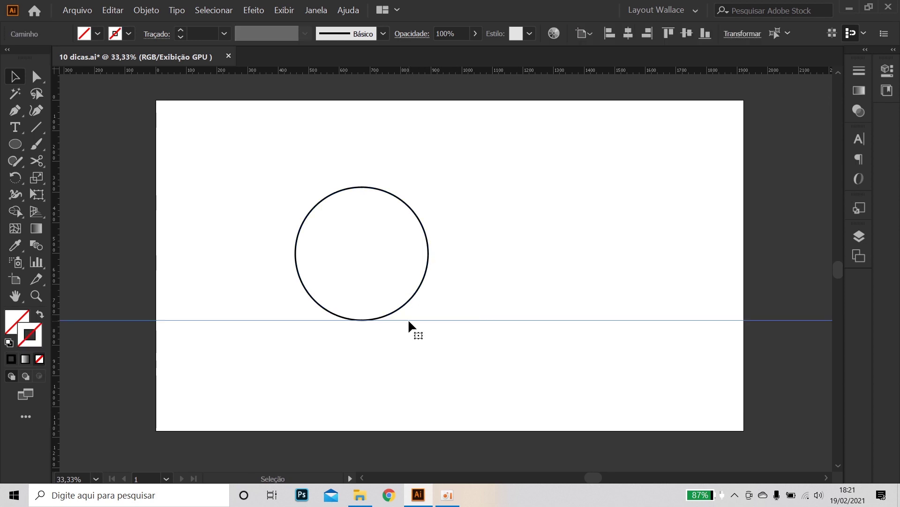
{"action": "left_click_drag", "start_coordinate": [396, 279], "coordinate": [520, 280]}
{"action": "left_click", "coordinate": [641, 219]}
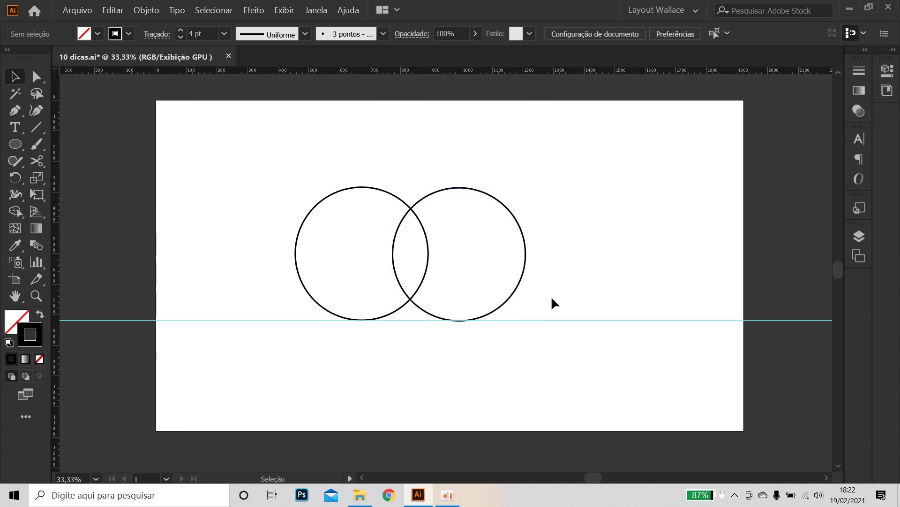
Paste a third circle and centre it below the other two so its top overlaps both, nudging it to align with their intersections
{"action": "key", "text": "ctrl+v"}
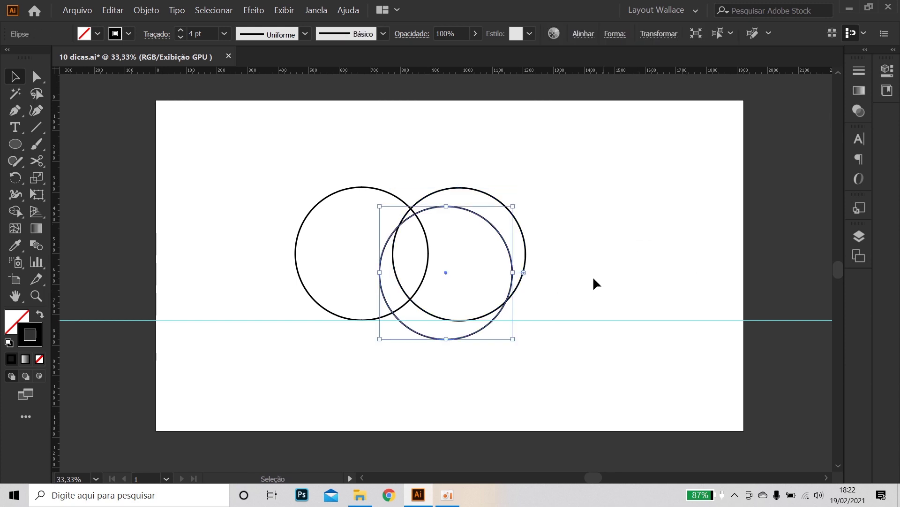
{"action": "left_click_drag", "start_coordinate": [511, 299], "coordinate": [475, 359]}
{"action": "key", "text": "Left"}
{"action": "key", "text": "Up"}
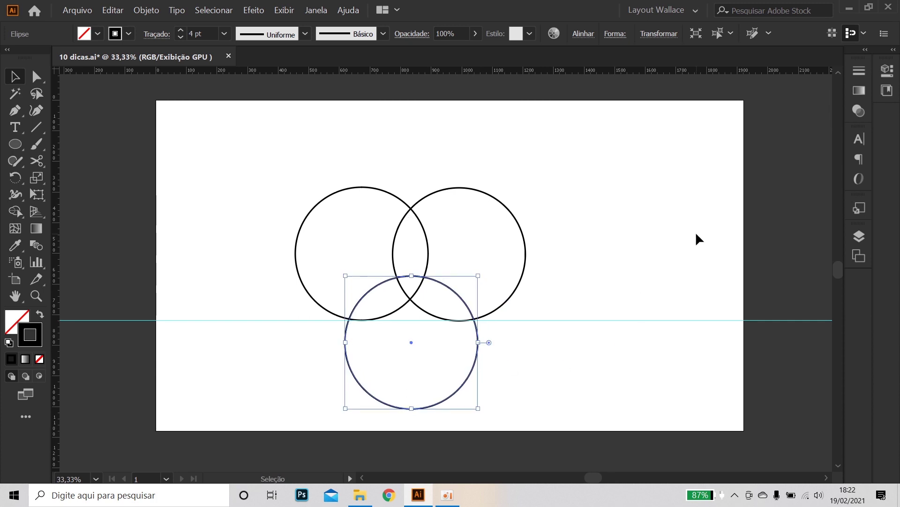
{"action": "key", "text": "Left"}
{"action": "key", "text": "Left"}
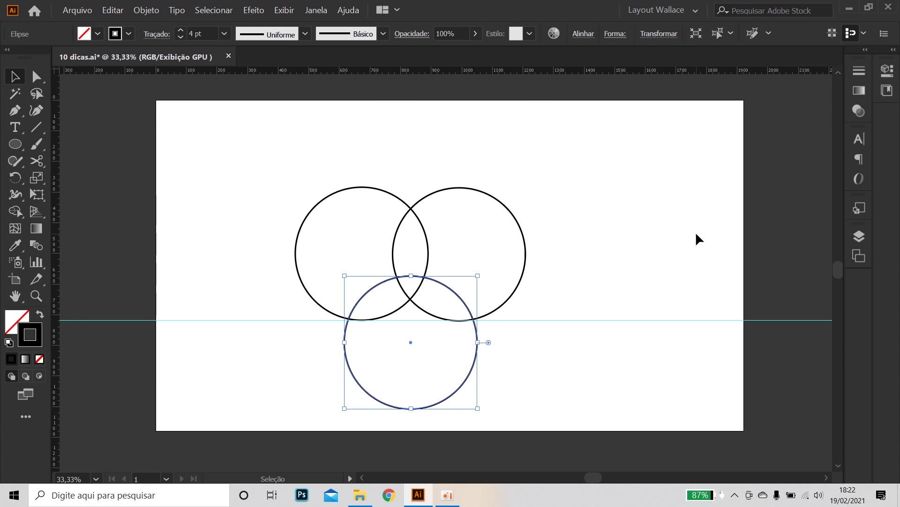
{"action": "key", "text": "Up"}
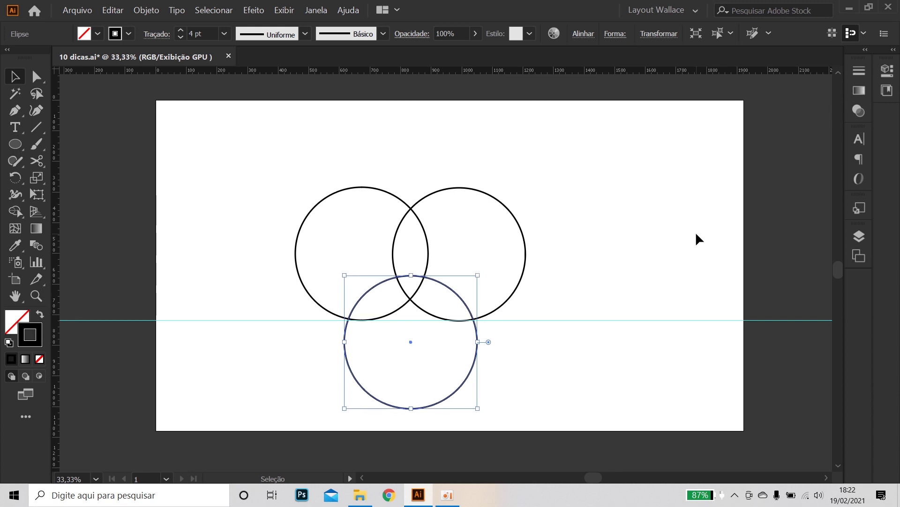
{"action": "left_click", "coordinate": [698, 269]}
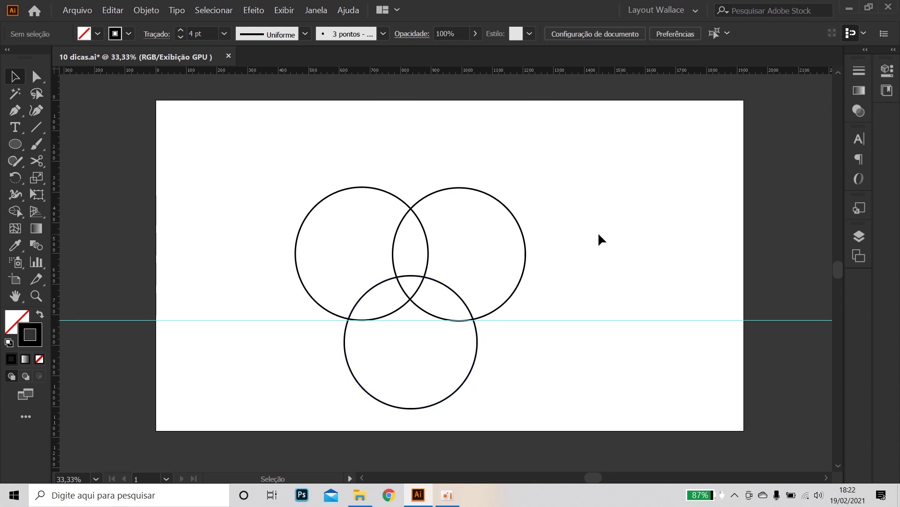
Delete the horizontal guide and move the three circles together to the middle of the artboard
{"action": "left_click_drag", "start_coordinate": [614, 300], "coordinate": [628, 323]}
{"action": "key", "text": "Delete"}
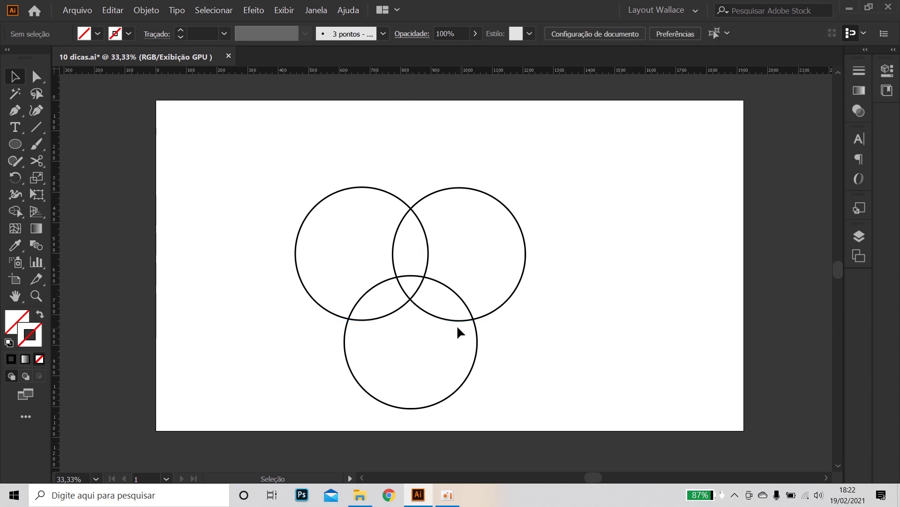
{"action": "left_click_drag", "start_coordinate": [557, 401], "coordinate": [219, 150]}
{"action": "left_click_drag", "start_coordinate": [492, 312], "coordinate": [555, 282]}
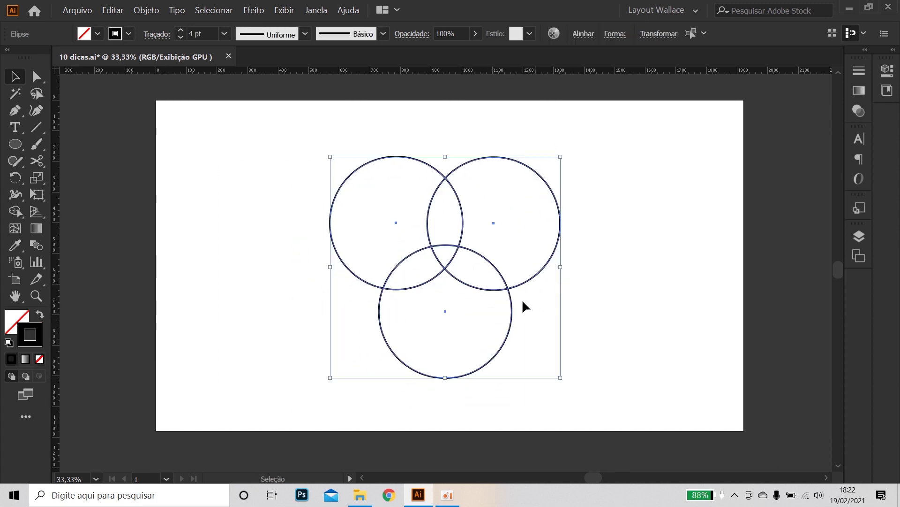
{"action": "left_click", "coordinate": [619, 279]}
Merge the overlapping regions of the three circles into one three-petal shape with the Shape Builder tool
{"action": "left_click_drag", "start_coordinate": [243, 106], "coordinate": [634, 388]}
{"action": "left_click", "coordinate": [15, 212]}
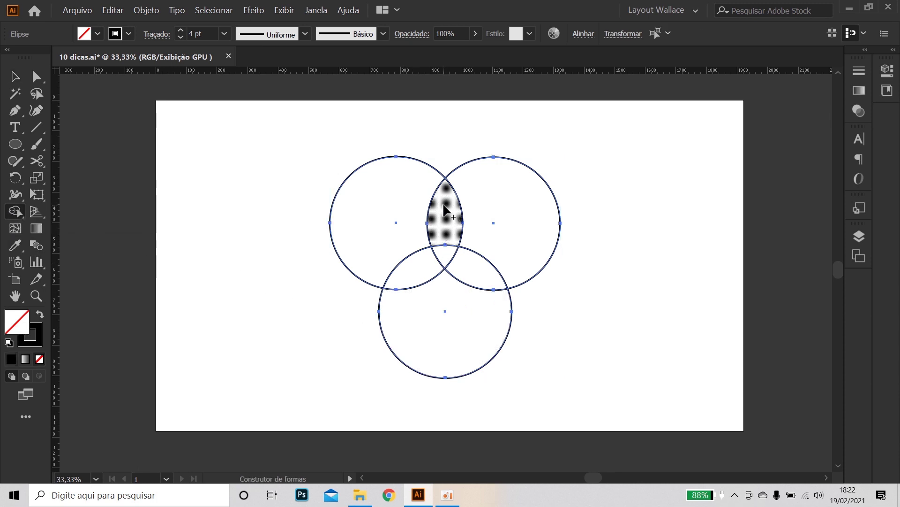
{"action": "mouse_move", "coordinate": [445, 207]}
{"action": "left_mouse_down"}
{"action": "mouse_move", "coordinate": [445, 255]}
{"action": "mouse_move", "coordinate": [417, 269]}
{"action": "mouse_move", "coordinate": [482, 268]}
{"action": "mouse_move", "coordinate": [464, 262]}
{"action": "left_mouse_up"}
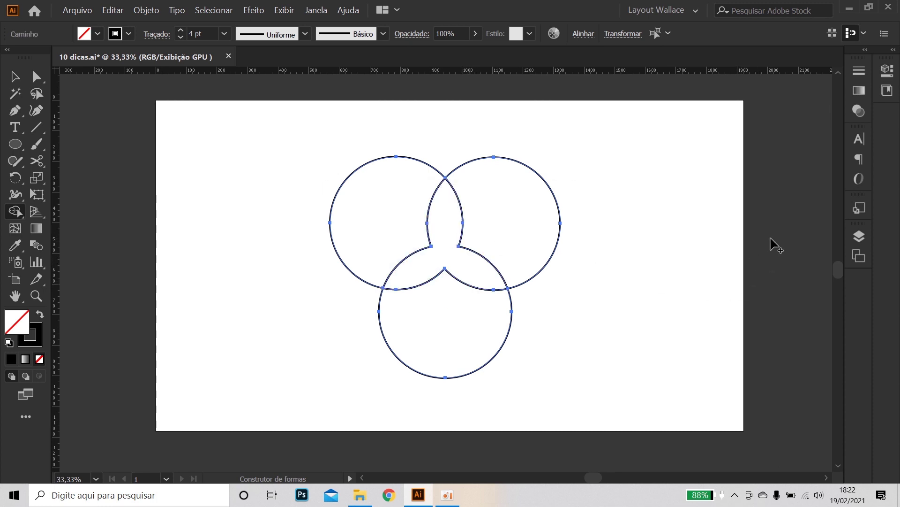
Delete the three leftover outer circle pieces around the merged three-petal shape
{"action": "left_click", "coordinate": [15, 76]}
{"action": "left_click", "coordinate": [214, 145]}
{"action": "left_click_drag", "start_coordinate": [279, 161], "coordinate": [360, 223]}
{"action": "key", "text": "Delete"}
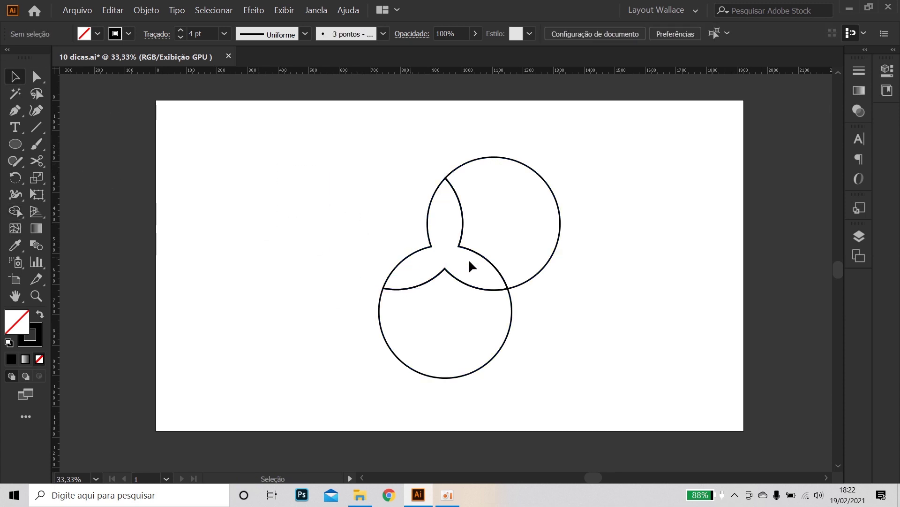
{"action": "left_click_drag", "start_coordinate": [504, 131], "coordinate": [564, 224]}
{"action": "key", "text": "Delete"}
{"action": "left_click_drag", "start_coordinate": [511, 383], "coordinate": [399, 333]}
{"action": "key", "text": "Delete"}
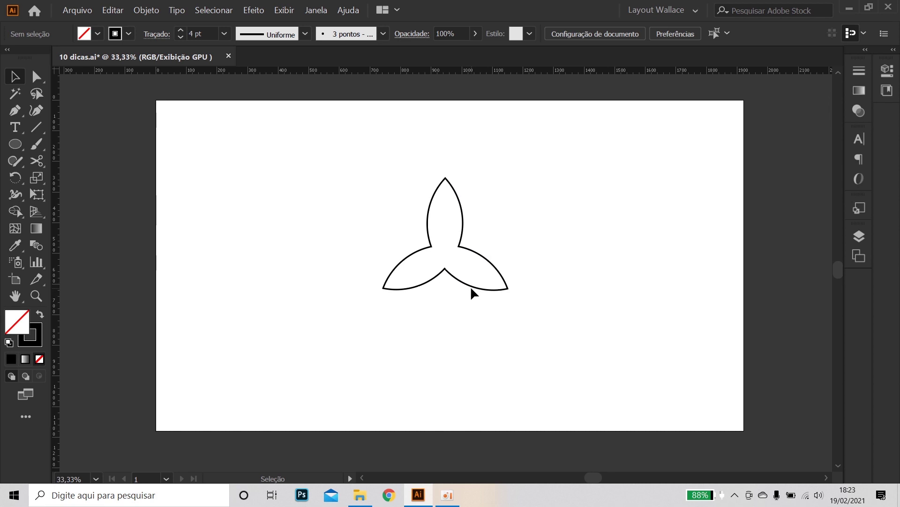
Move the three-petal shape slightly downward and set its stroke weight to 20 pt
{"action": "left_click_drag", "start_coordinate": [468, 284], "coordinate": [459, 308]}
{"action": "left_click", "coordinate": [224, 33]}
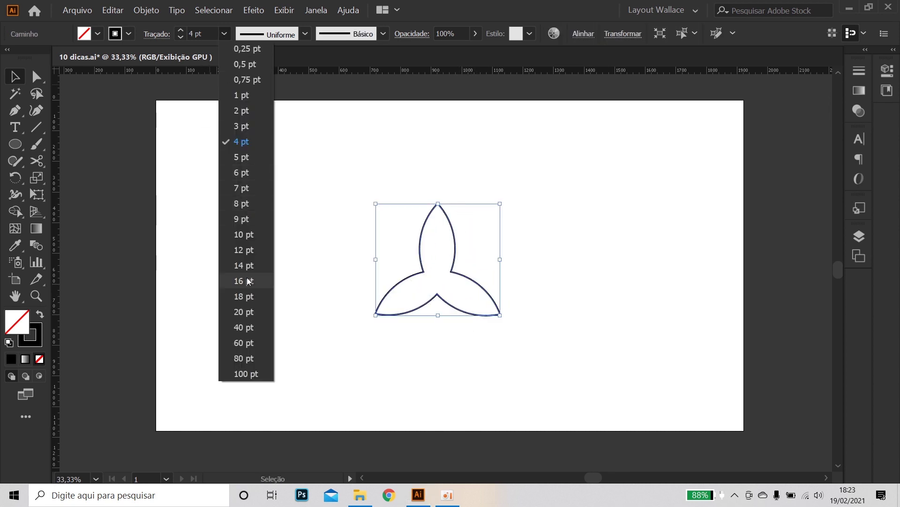
{"action": "left_click", "coordinate": [246, 312]}
{"action": "left_click", "coordinate": [544, 364]}
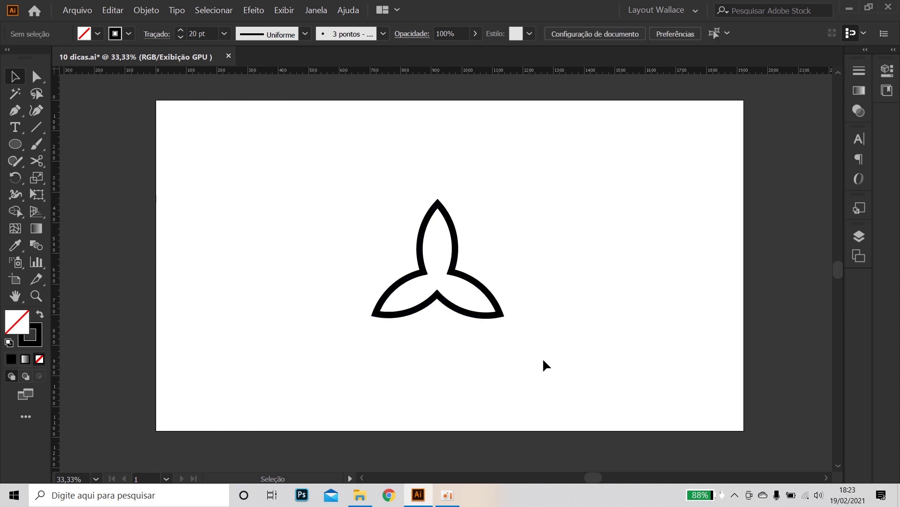
Give the three-petal shape a solid black fill with no stroke and shift it slightly toward the artboard's centre
{"action": "key", "text": "ctrl+a"}
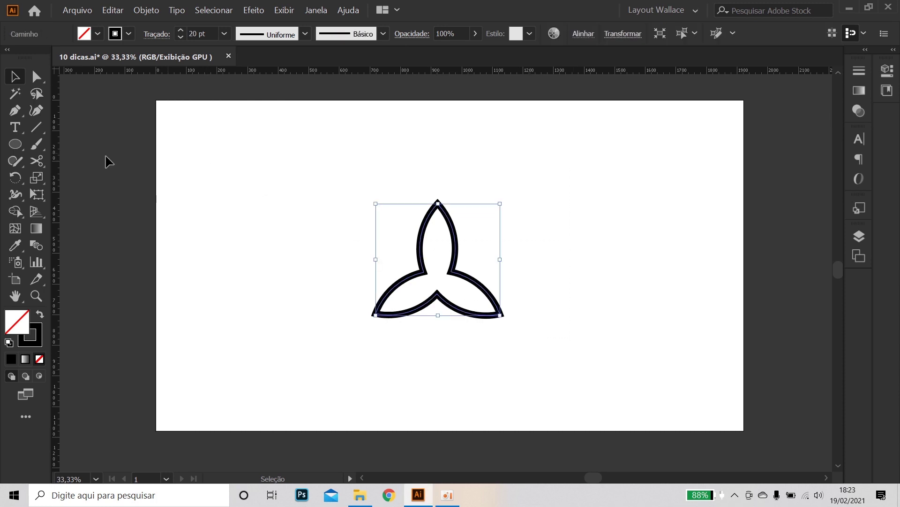
{"action": "left_click", "coordinate": [11, 359]}
{"action": "left_click", "coordinate": [36, 345]}
{"action": "left_click", "coordinate": [39, 359]}
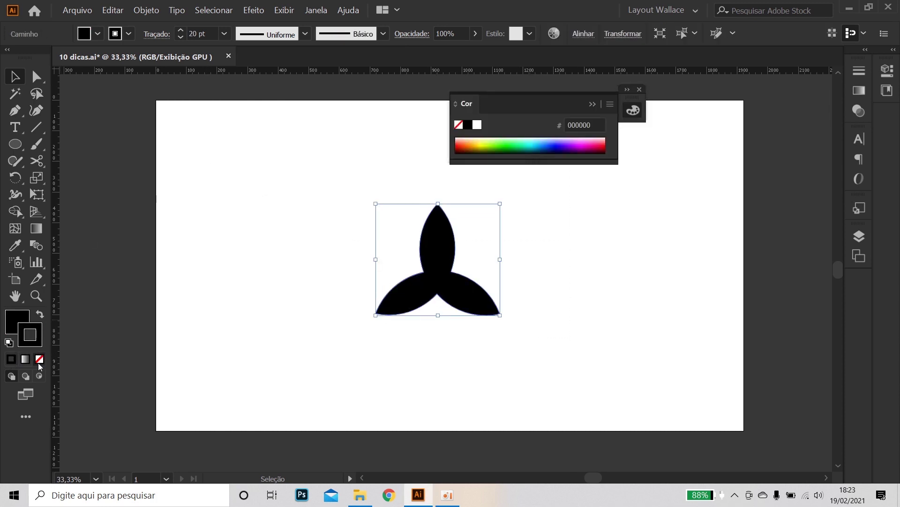
{"action": "left_click", "coordinate": [264, 278]}
{"action": "left_click", "coordinate": [640, 90]}
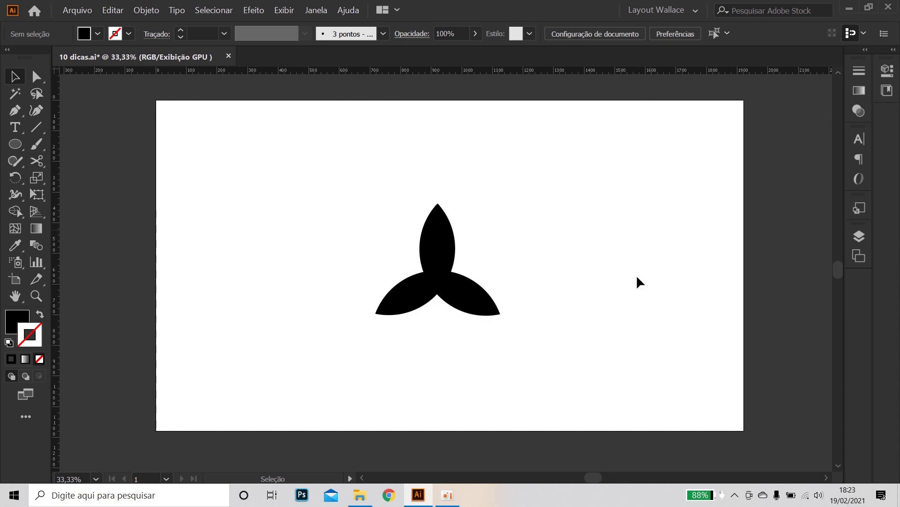
{"action": "left_click_drag", "start_coordinate": [451, 294], "coordinate": [474, 289]}
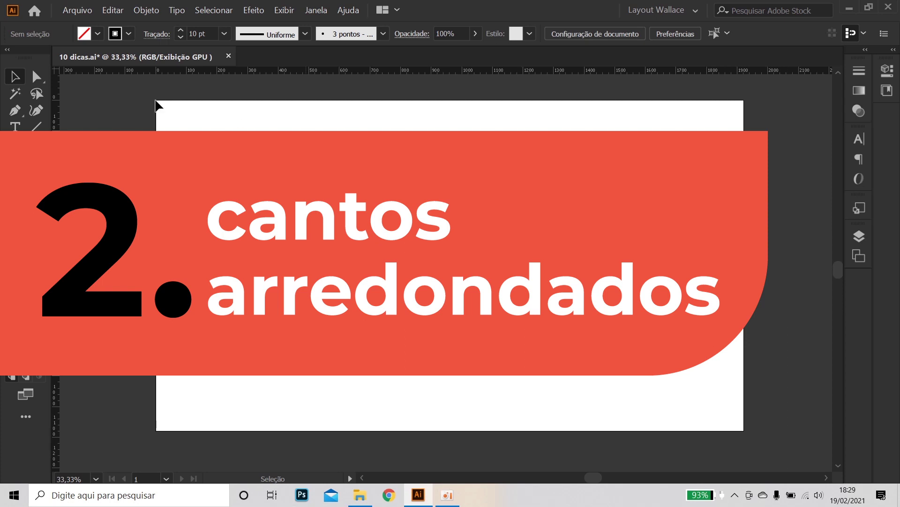
Draw an unfilled square with a 10 pt black stroke near the middle of the artboard
{"action": "key", "text": "m"}
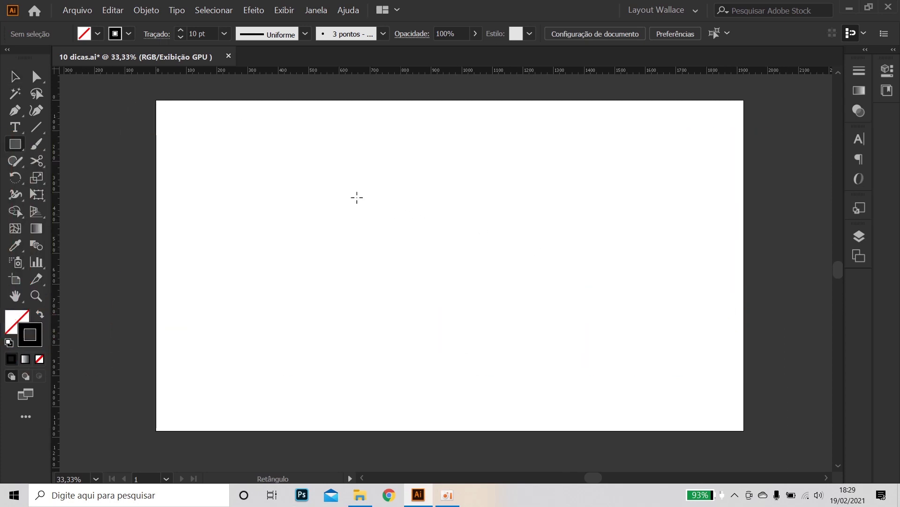
{"action": "mouse_move", "coordinate": [357, 177]}
{"action": "left_mouse_down"}
{"action": "mouse_move", "coordinate": [526, 344]}
{"action": "mouse_move", "coordinate": [518, 336]}
{"action": "left_mouse_up"}
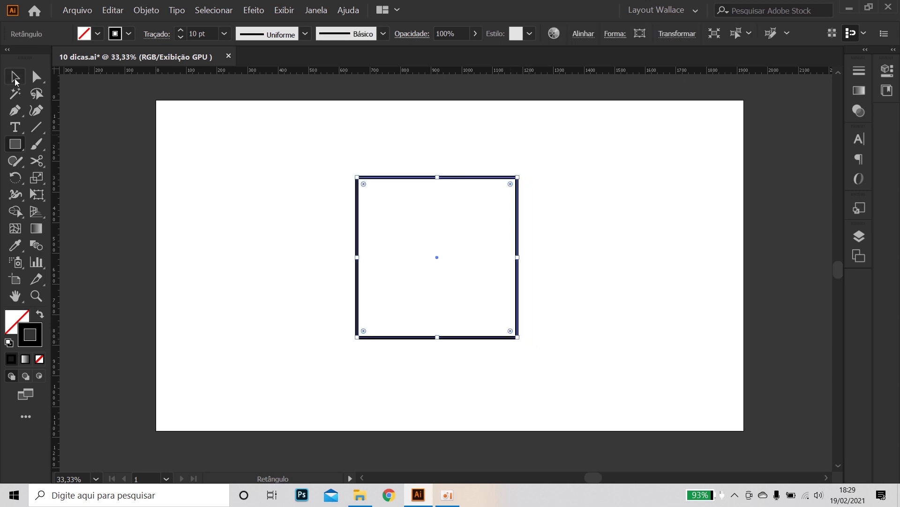
{"action": "left_click", "coordinate": [15, 76]}
{"action": "left_click", "coordinate": [332, 143]}
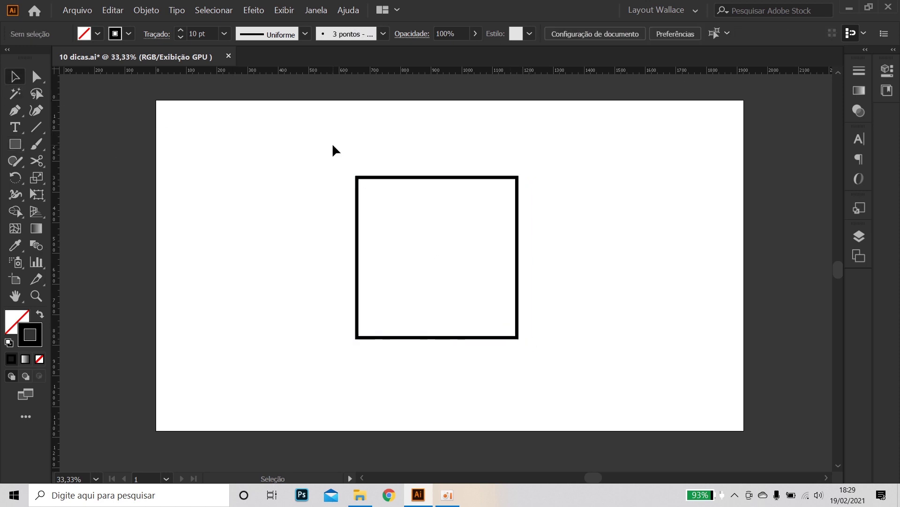
Round all four corners of the square together strongly with the live corner widgets, and reduce the rounding to a moderate radius
{"action": "left_click", "coordinate": [37, 77]}
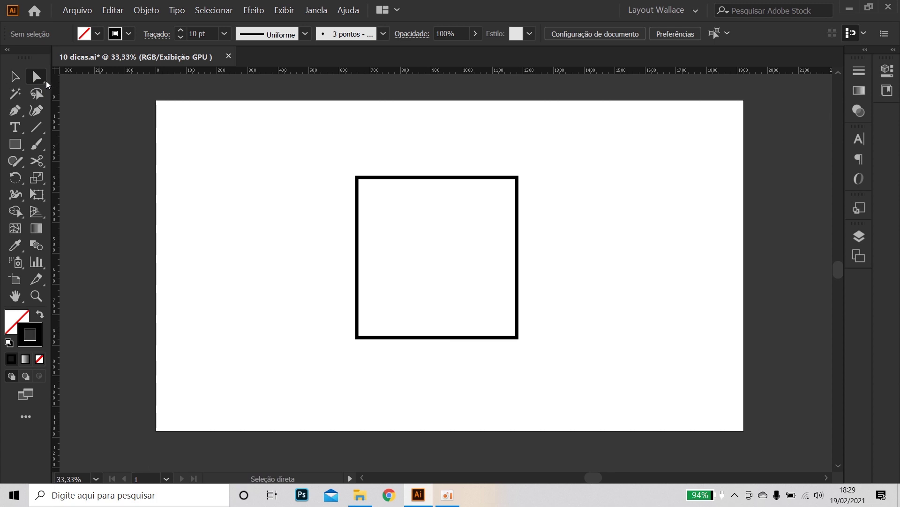
{"action": "left_click_drag", "start_coordinate": [311, 135], "coordinate": [569, 356]}
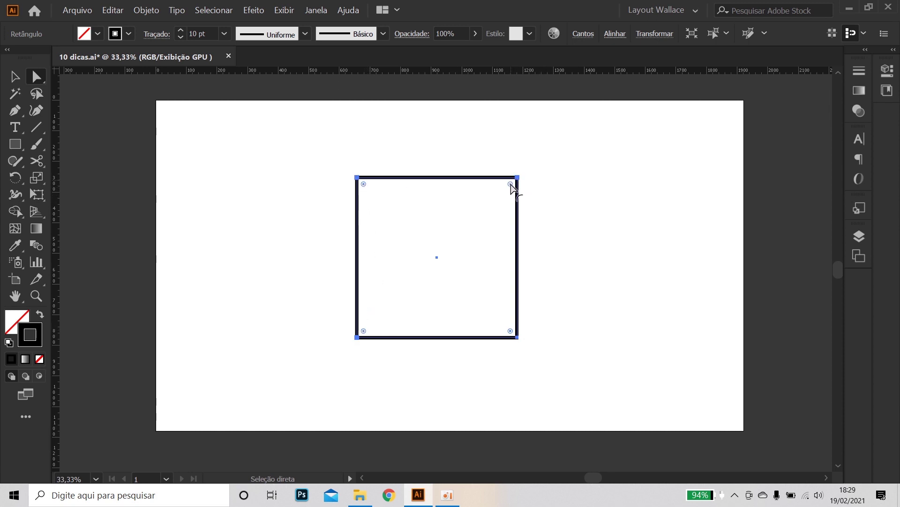
{"action": "left_click_drag", "start_coordinate": [511, 184], "coordinate": [469, 226]}
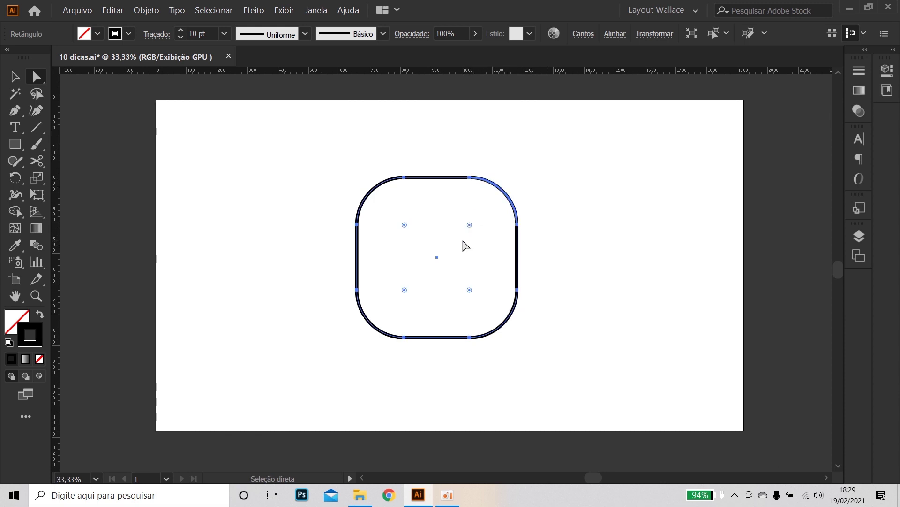
{"action": "left_click_drag", "start_coordinate": [470, 226], "coordinate": [492, 204]}
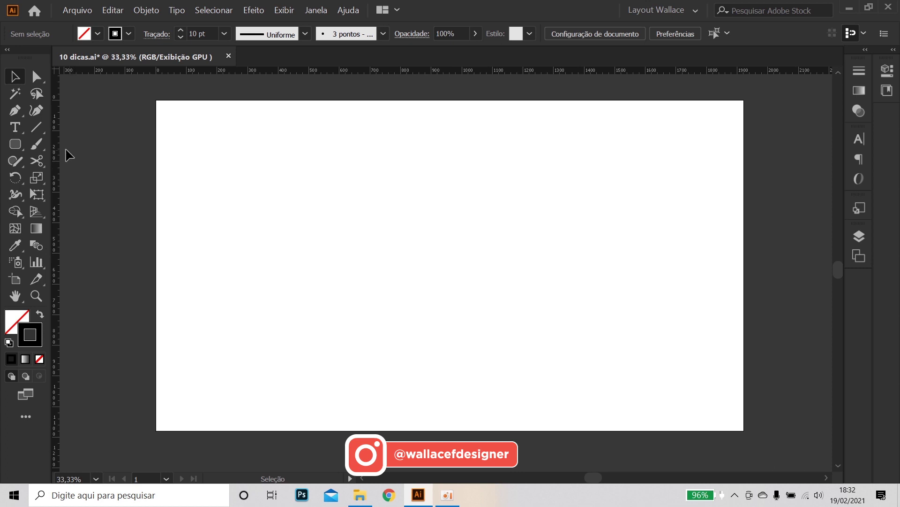
Draw a rounded rectangle in the middle of the artboard, increasing its corner radius while it is being drawn
{"action": "left_click", "coordinate": [19, 146]}
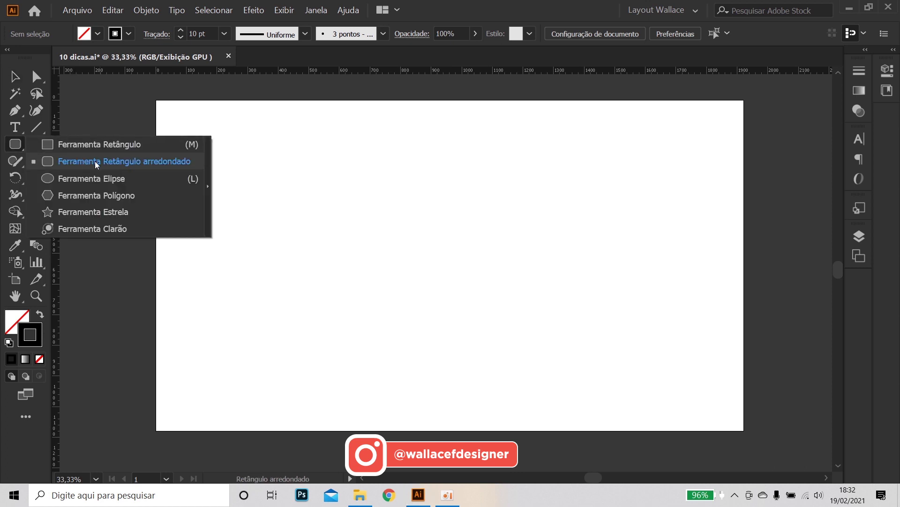
{"action": "left_click", "coordinate": [125, 162]}
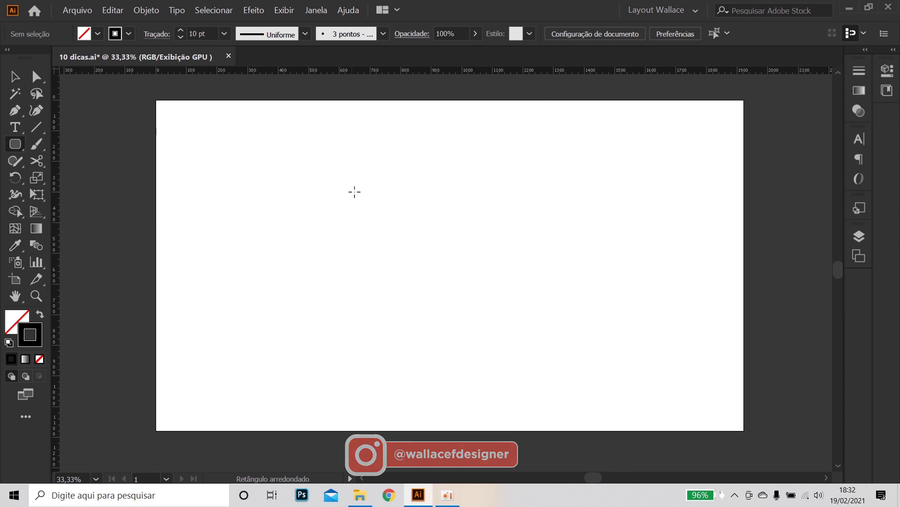
{"action": "mouse_move", "coordinate": [357, 177]}
{"action": "left_mouse_down"}
{"action": "mouse_move", "coordinate": [472, 294]}
{"action": "mouse_move", "coordinate": [543, 342]}
{"action": "mouse_move", "coordinate": [512, 310]}
{"action": "mouse_move", "coordinate": [525, 330]}
{"action": "left_mouse_up"}
{"action": "key", "text": "Up"}
{"action": "key", "text": "Up"}
{"action": "key", "text": "Up"}
{"action": "key", "text": "Up"}
{"action": "key", "text": "Up"}
{"action": "key", "text": "Up"}
{"action": "key", "text": "Up"}
{"action": "key", "text": "Up"}
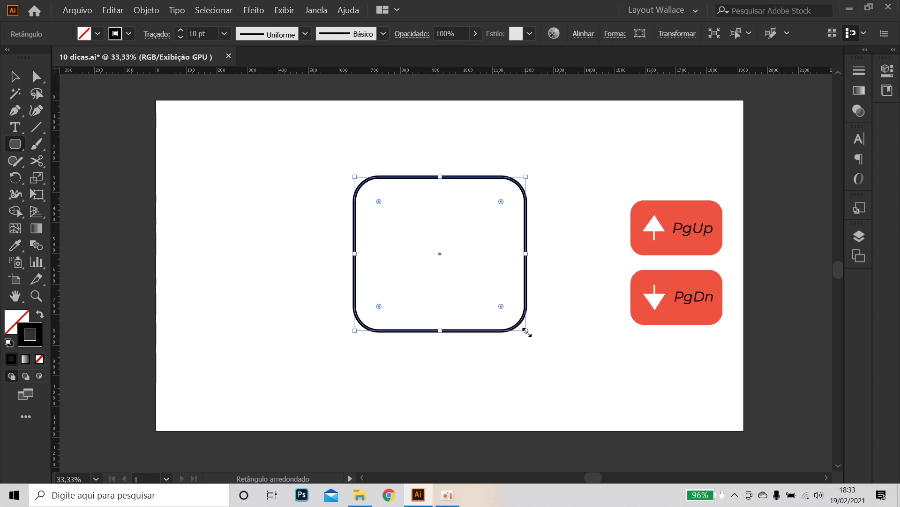
{"action": "left_click", "coordinate": [16, 78]}
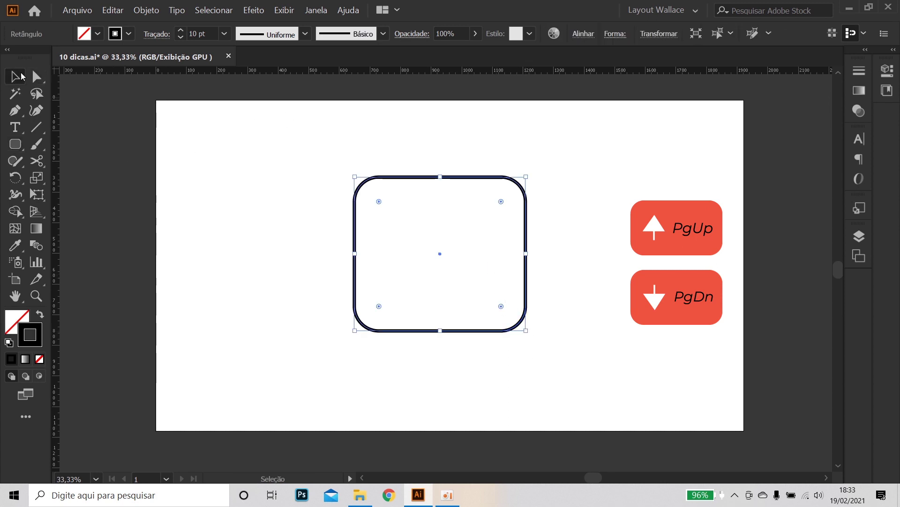
{"action": "left_click", "coordinate": [242, 204]}
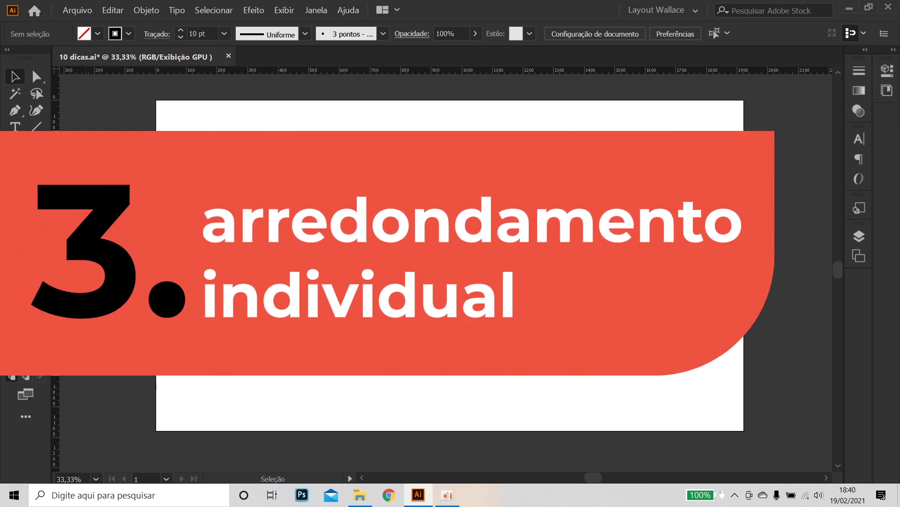
Draw an unfilled square with a 10 pt black stroke and shift it up toward the middle of the artboard
{"action": "left_click", "coordinate": [14, 148]}
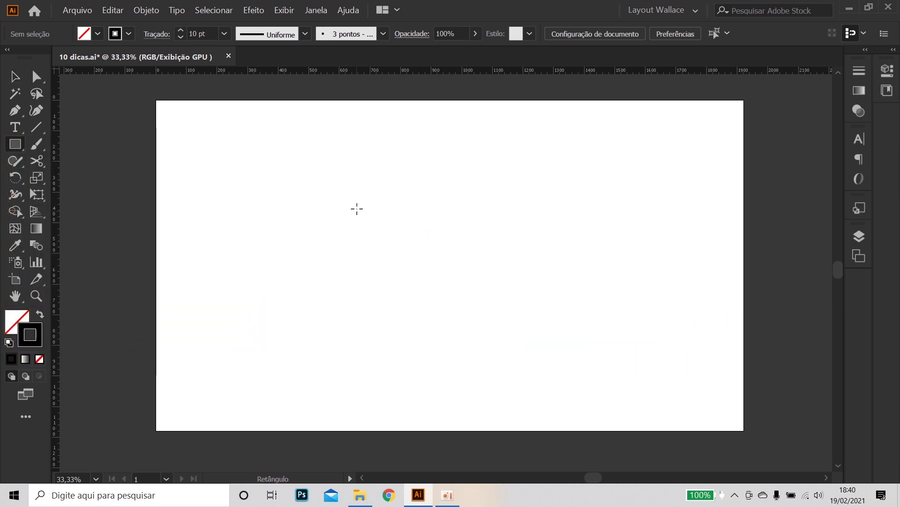
{"action": "left_click_drag", "start_coordinate": [382, 209], "coordinate": [531, 364]}
{"action": "left_click", "coordinate": [13, 76]}
{"action": "mouse_move", "coordinate": [441, 278]}
{"action": "left_mouse_down"}
{"action": "mouse_move", "coordinate": [454, 263]}
{"action": "mouse_move", "coordinate": [445, 264]}
{"action": "left_mouse_up"}
{"action": "left_click", "coordinate": [259, 196]}
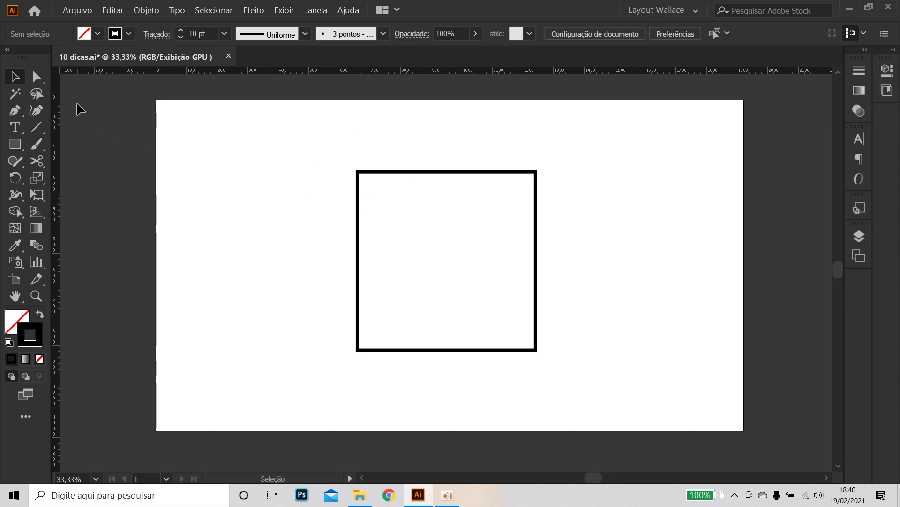
Round only the square's upper-left corner to a radius of about 242 px with its live corner widget
{"action": "left_click", "coordinate": [37, 78]}
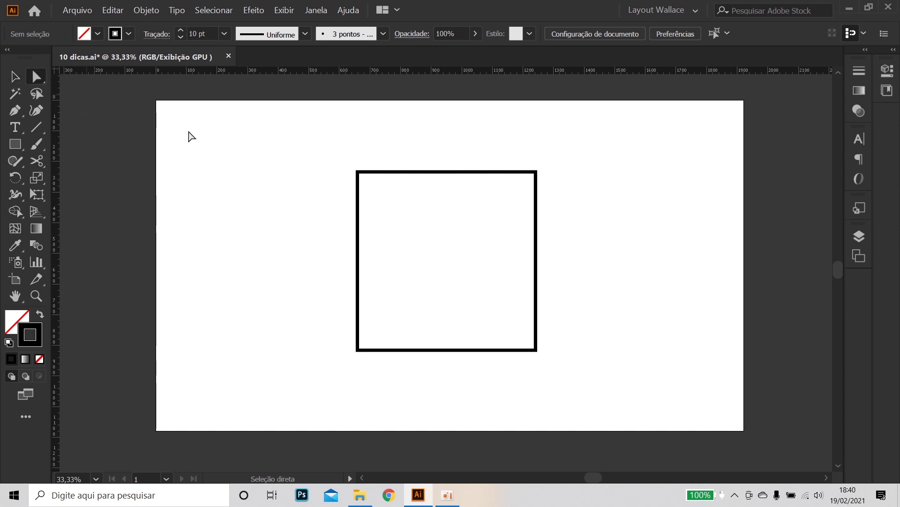
{"action": "left_click_drag", "start_coordinate": [319, 142], "coordinate": [389, 206]}
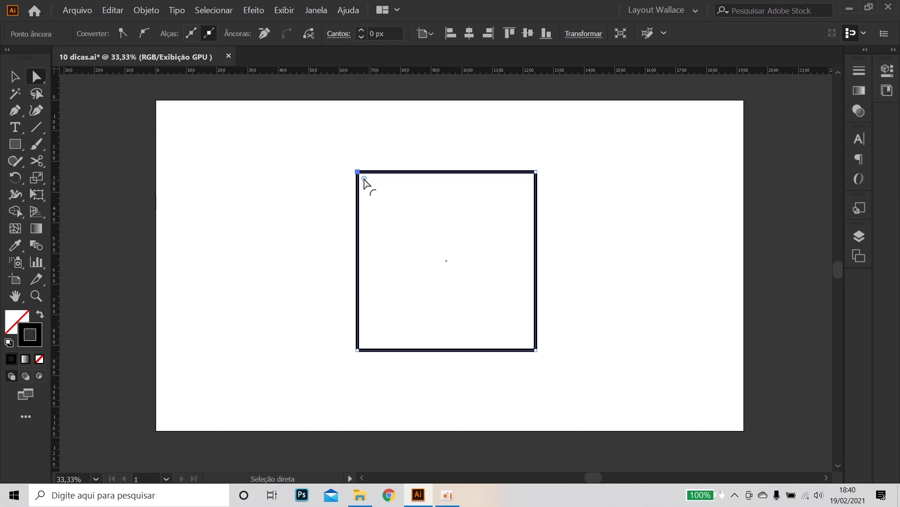
{"action": "mouse_move", "coordinate": [365, 179]}
{"action": "left_mouse_down"}
{"action": "mouse_move", "coordinate": [394, 199]}
{"action": "mouse_move", "coordinate": [412, 233]}
{"action": "mouse_move", "coordinate": [394, 232]}
{"action": "mouse_move", "coordinate": [426, 255]}
{"action": "mouse_move", "coordinate": [390, 230]}
{"action": "mouse_move", "coordinate": [397, 223]}
{"action": "mouse_move", "coordinate": [437, 246]}
{"action": "left_mouse_up"}
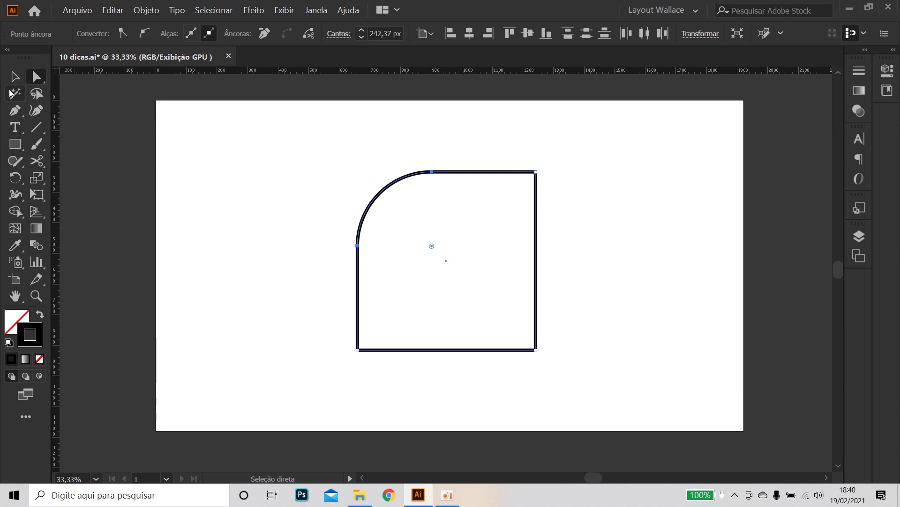
{"action": "left_click", "coordinate": [14, 76]}
{"action": "left_click", "coordinate": [236, 136]}
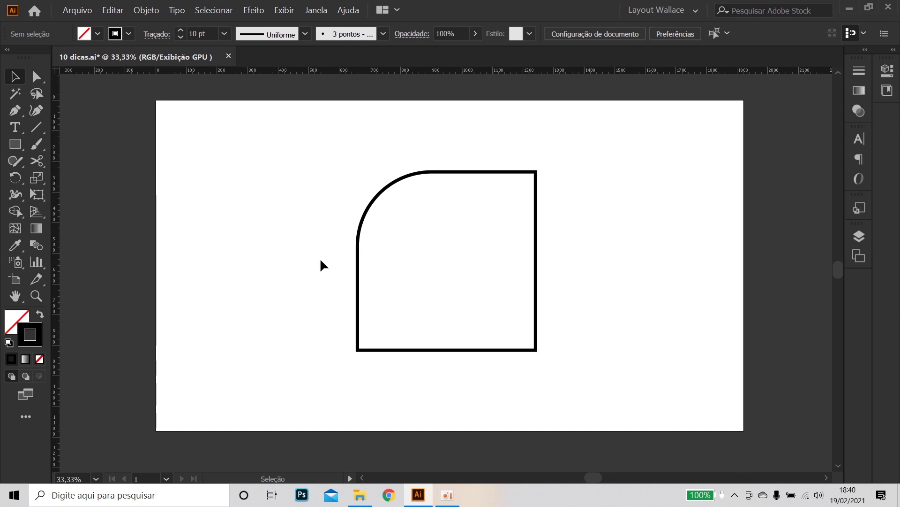
Round the upper-right and lower-right corners of the shape together to a radius of about 153 px
{"action": "left_click", "coordinate": [37, 76]}
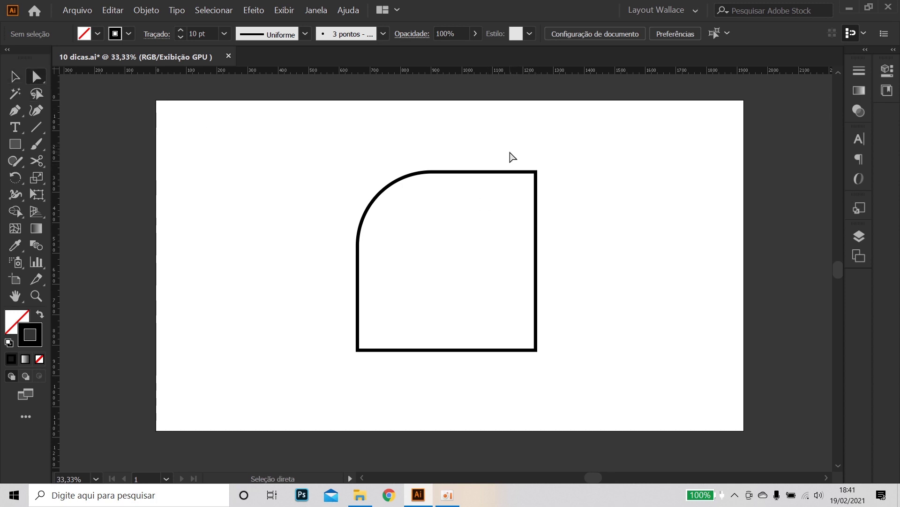
{"action": "left_click_drag", "start_coordinate": [513, 146], "coordinate": [562, 206]}
{"action": "left_click_drag", "start_coordinate": [498, 309], "coordinate": [567, 377]}
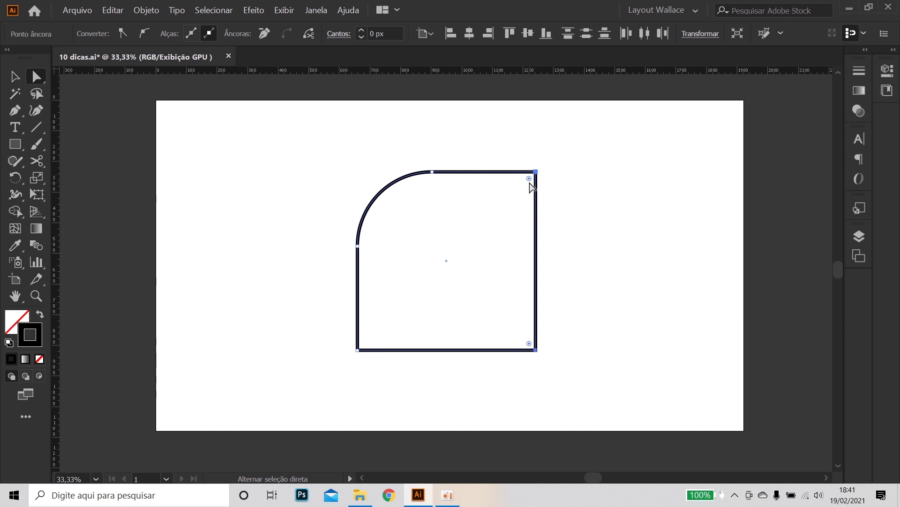
{"action": "left_click_drag", "start_coordinate": [529, 179], "coordinate": [488, 218]}
{"action": "left_click", "coordinate": [15, 76]}
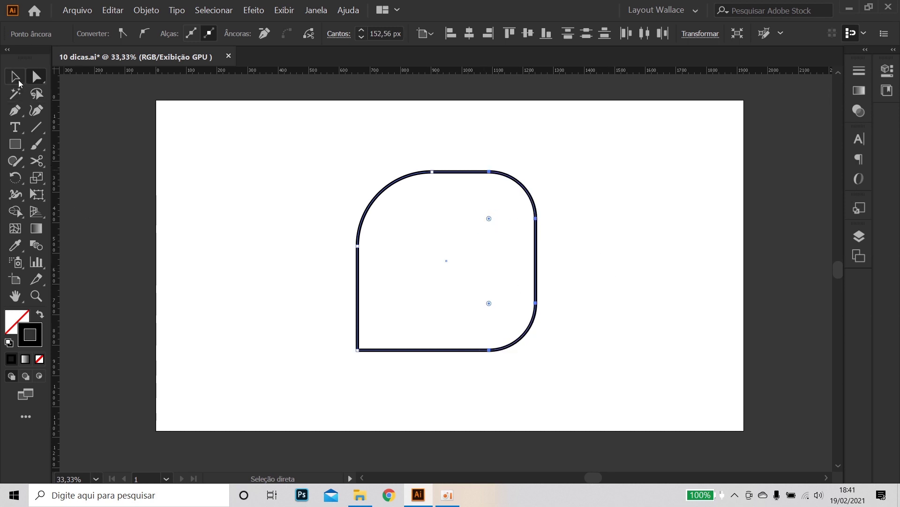
{"action": "left_click", "coordinate": [624, 285]}
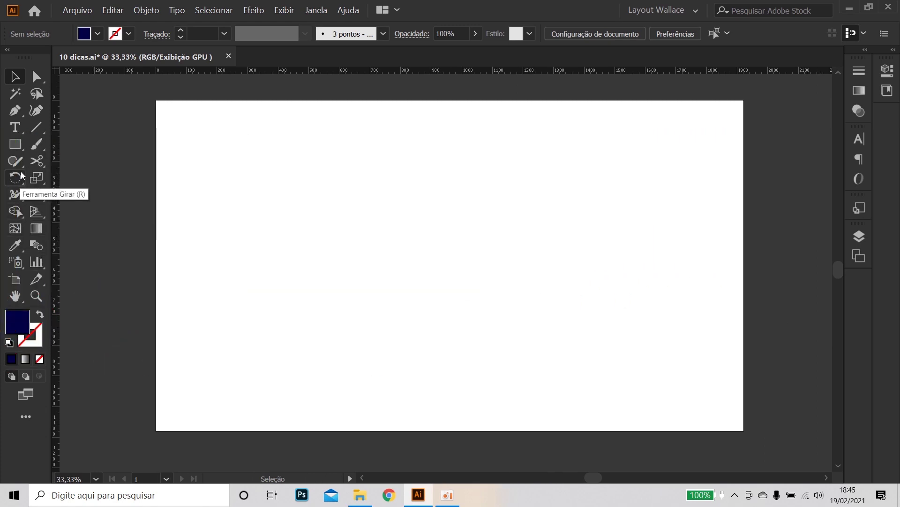
Draw a dark blue rectangle without stroke that covers the whole artboard
{"action": "left_click", "coordinate": [15, 145]}
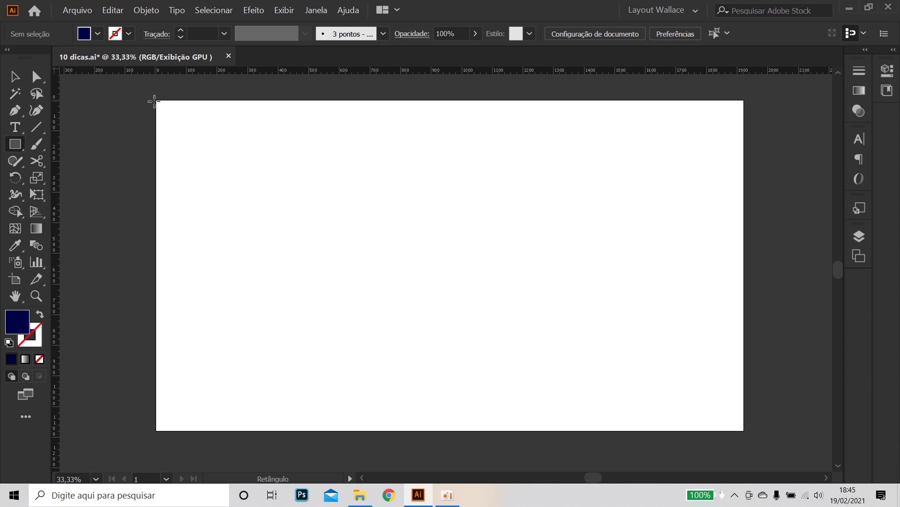
{"action": "left_click_drag", "start_coordinate": [156, 101], "coordinate": [746, 431]}
{"action": "left_click", "coordinate": [15, 77]}
{"action": "left_click", "coordinate": [97, 161]}
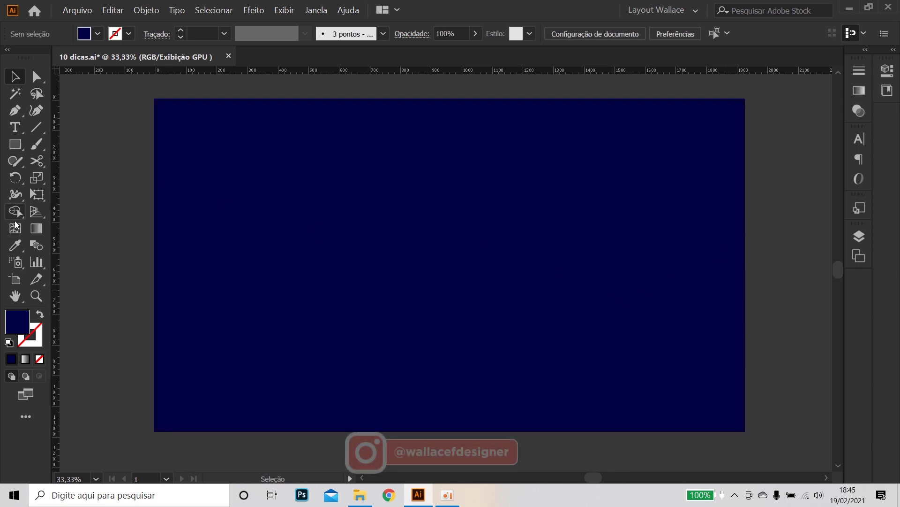
Add a gradient mesh point at the centre of the blue rectangle and colour it a brighter blue
{"action": "left_click", "coordinate": [450, 271]}
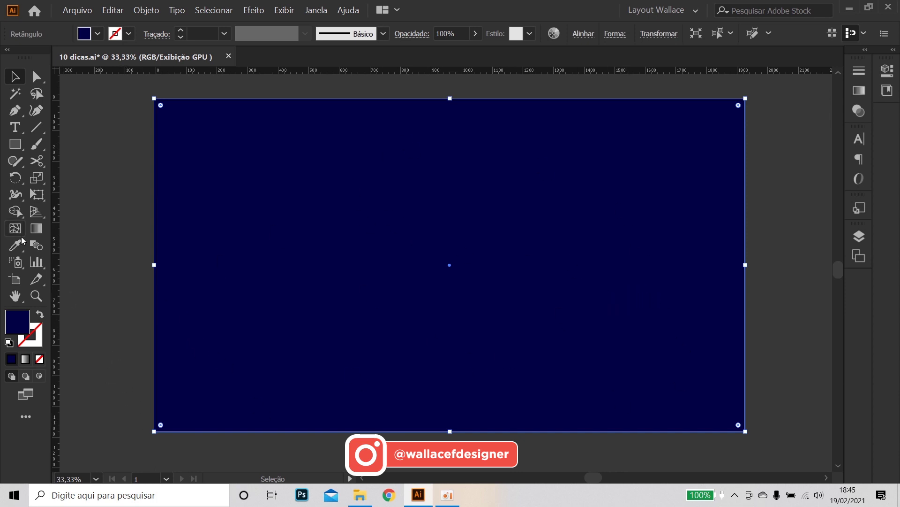
{"action": "left_click", "coordinate": [16, 231]}
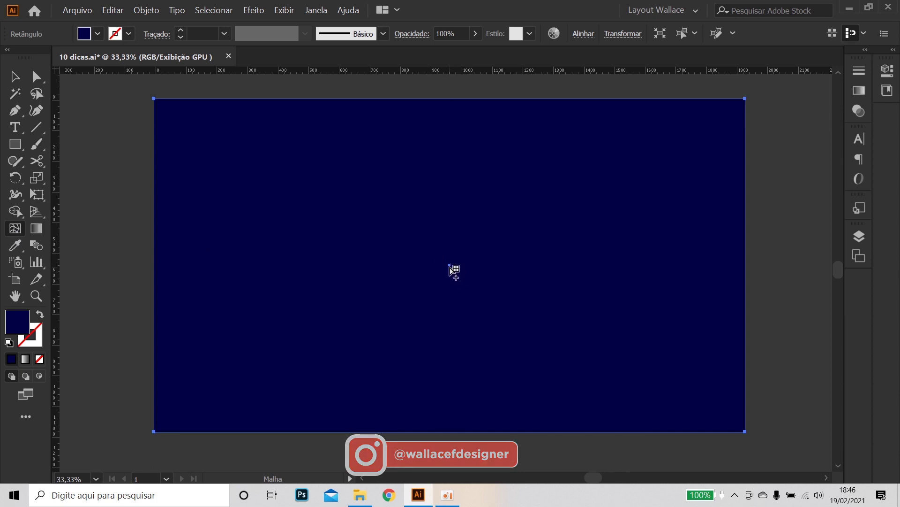
{"action": "left_click", "coordinate": [450, 265]}
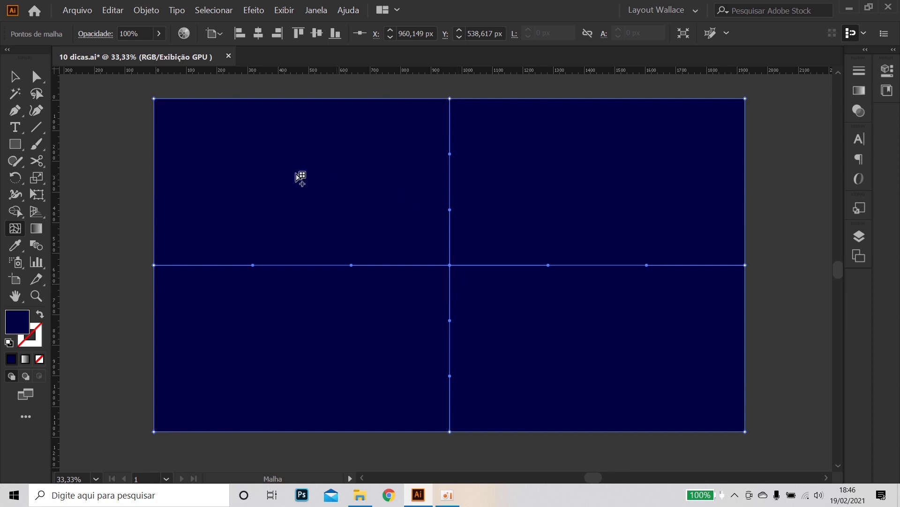
{"action": "double_click", "coordinate": [20, 327]}
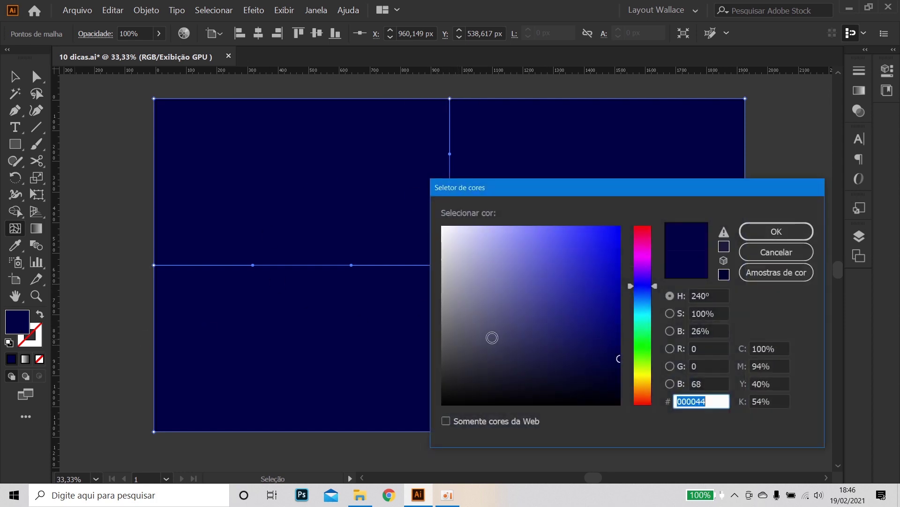
{"action": "left_click_drag", "start_coordinate": [605, 337], "coordinate": [601, 295]}
{"action": "left_click", "coordinate": [777, 231]}
{"action": "left_click", "coordinate": [15, 76]}
{"action": "left_click", "coordinate": [99, 162]}
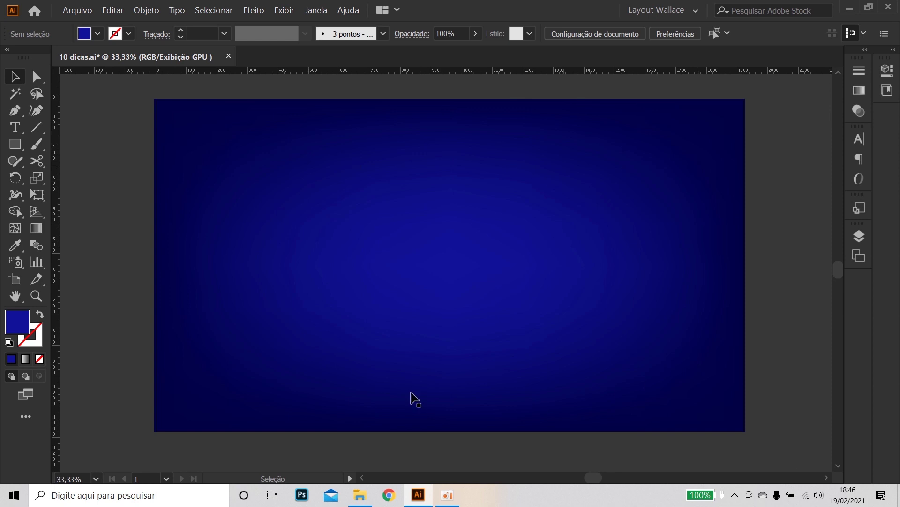
Delete the brighter blue mesh point at the centre of the rectangle
{"action": "left_click", "coordinate": [36, 75]}
{"action": "left_click", "coordinate": [457, 274]}
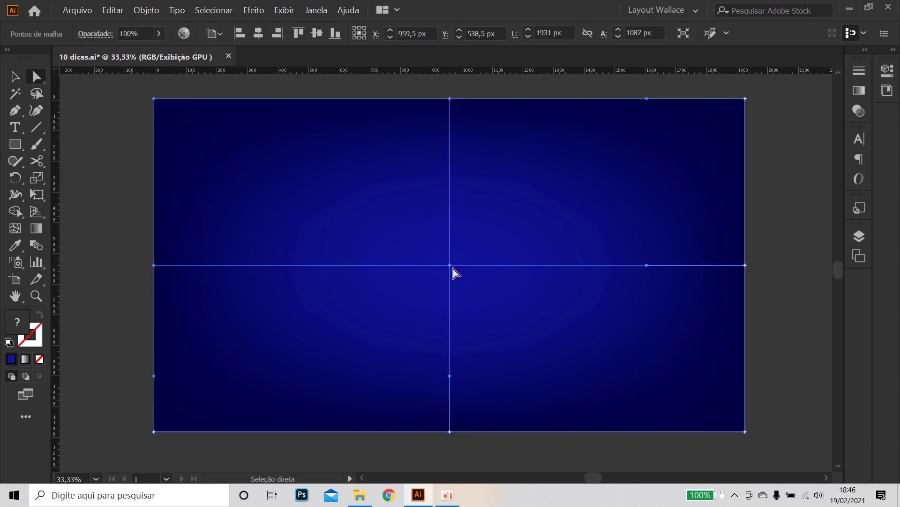
{"action": "left_click", "coordinate": [449, 266]}
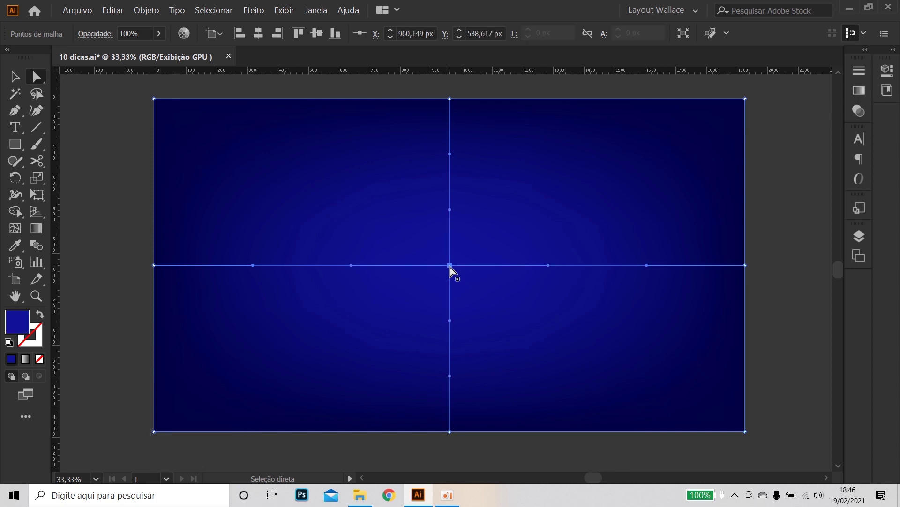
{"action": "key", "text": "Delete"}
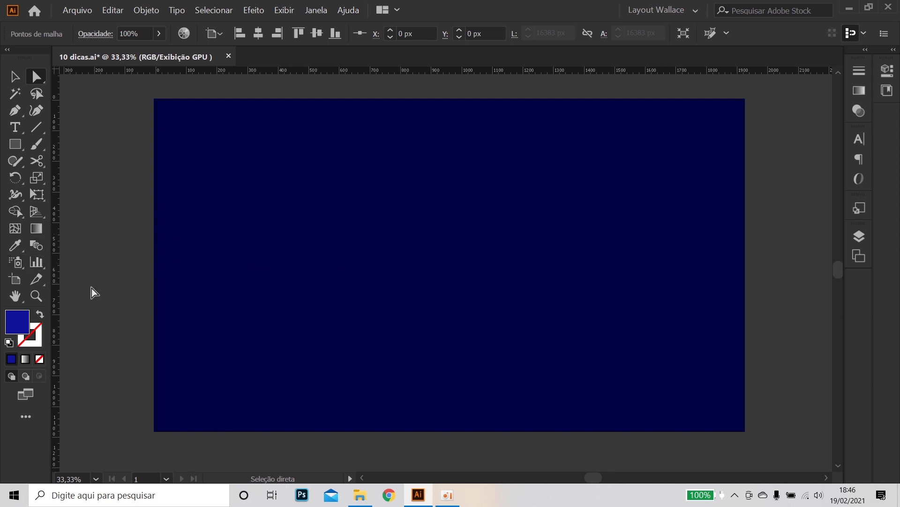
{"action": "left_click", "coordinate": [209, 247]}
{"action": "key", "text": "v"}
{"action": "left_click", "coordinate": [88, 242]}
Add a mesh point halfway down the rectangle's left edge and colour it brighter blue, 18189e
{"action": "left_click", "coordinate": [270, 221]}
{"action": "left_click", "coordinate": [17, 233]}
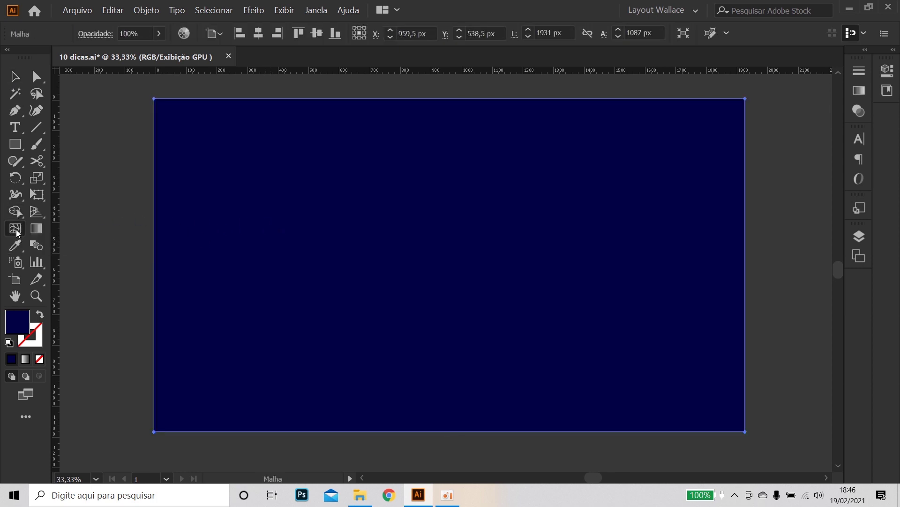
{"action": "left_click", "coordinate": [154, 264]}
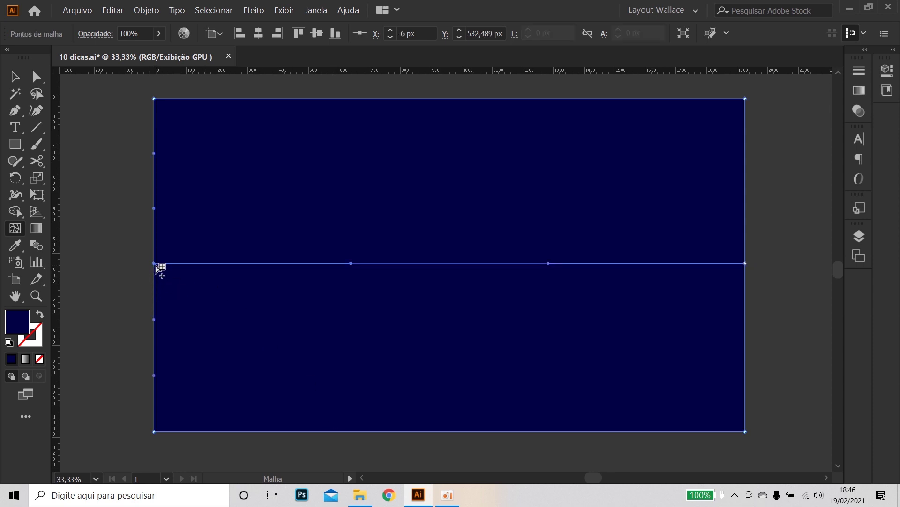
{"action": "double_click", "coordinate": [16, 329]}
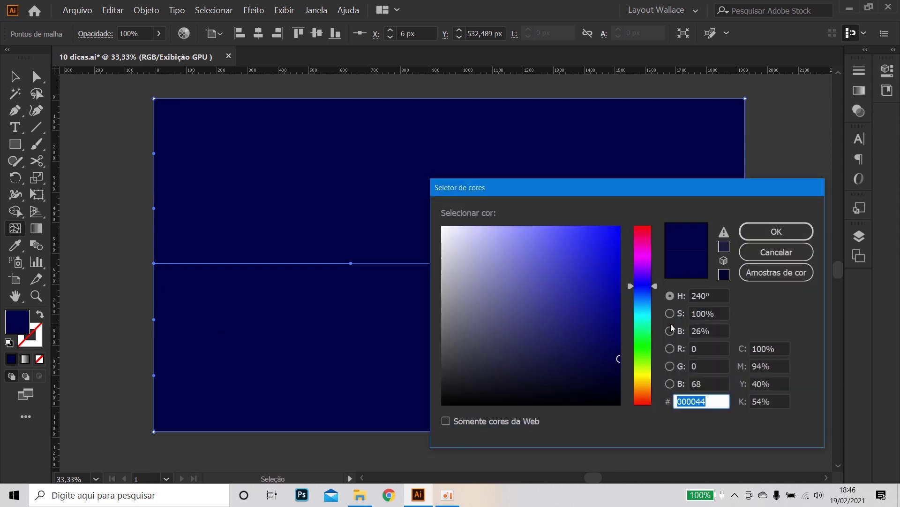
{"action": "left_click", "coordinate": [593, 294]}
{"action": "left_click", "coordinate": [776, 231]}
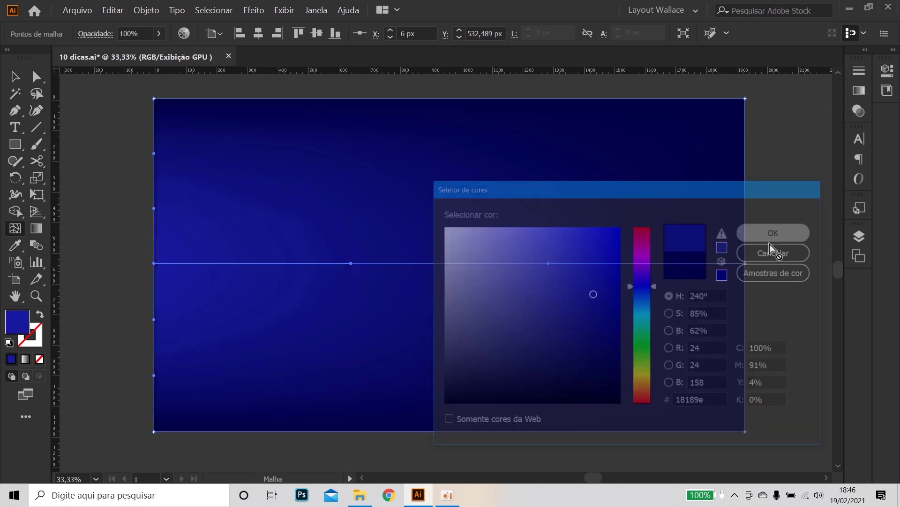
{"action": "left_click", "coordinate": [17, 76]}
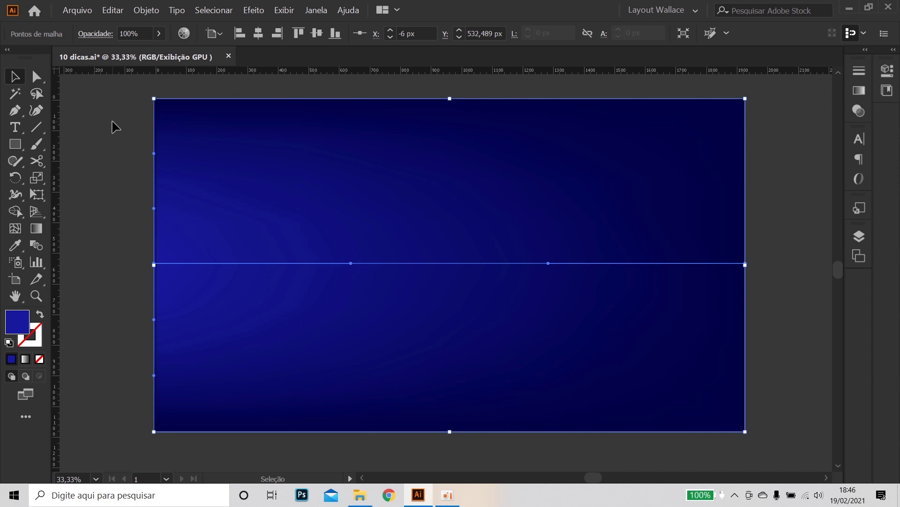
{"action": "left_click", "coordinate": [115, 124]}
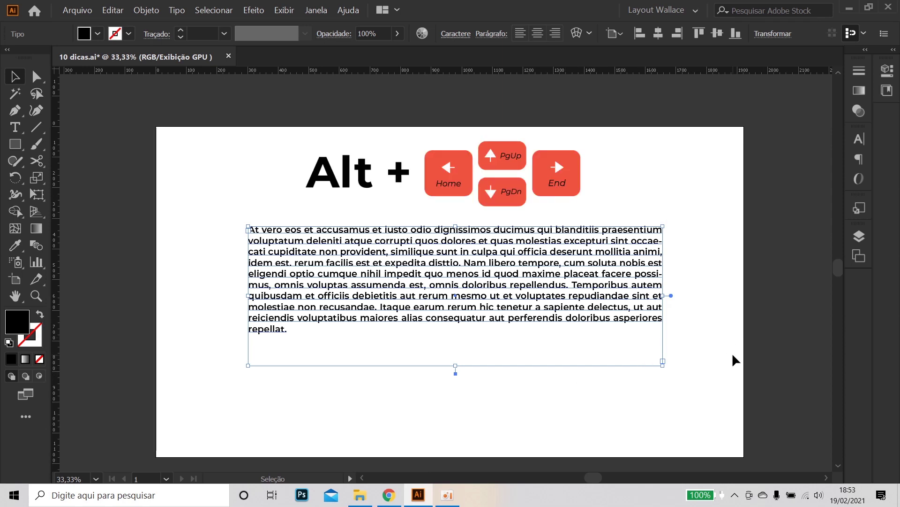
Increase the line spacing of the paragraph in several increments and extend its text frame downward
{"action": "key", "text": "alt+Down"}
{"action": "key", "text": "alt+Down"}
{"action": "key", "text": "alt+Down"}
{"action": "key", "text": "alt+Down"}
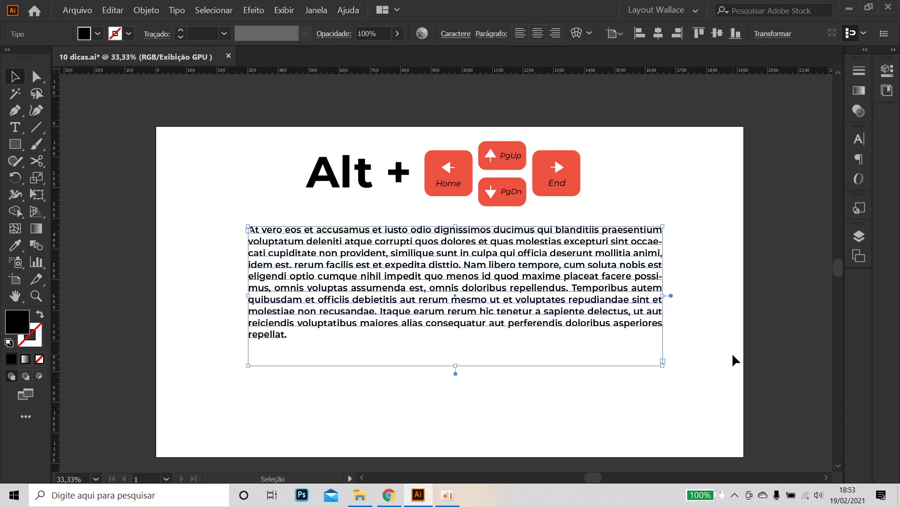
{"action": "key", "text": "alt+Down"}
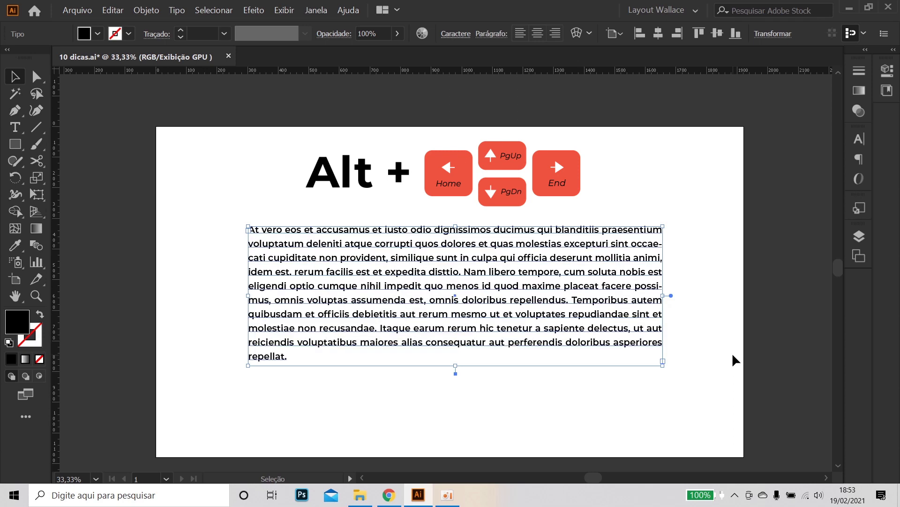
{"action": "left_click_drag", "start_coordinate": [456, 369], "coordinate": [455, 417]}
{"action": "key", "text": "alt+Down"}
{"action": "key", "text": "alt+Down"}
{"action": "key", "text": "alt+Down"}
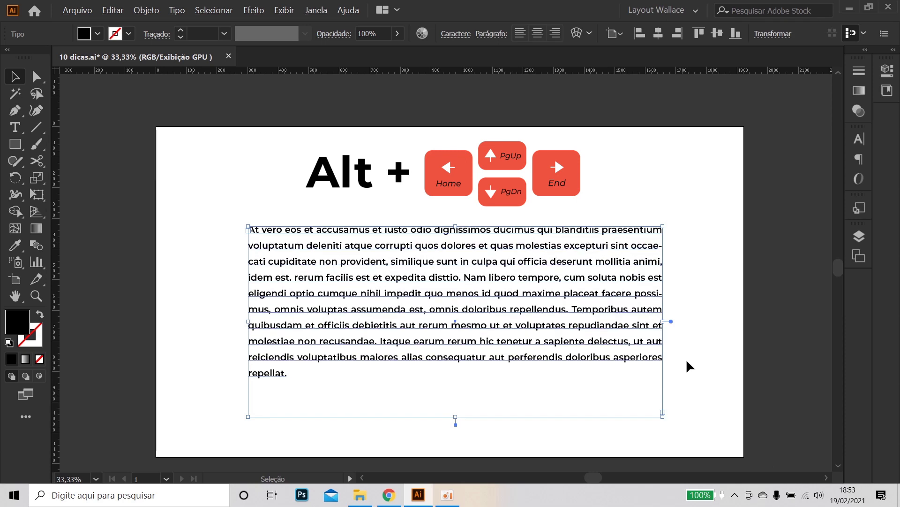
Tighten the paragraph's line spacing strongly, and loosen it again to a moderate spacing
{"action": "key", "text": "alt+Up"}
{"action": "key", "text": "alt+Up"}
{"action": "key", "text": "alt+Up"}
{"action": "key", "text": "alt+Up"}
{"action": "key", "text": "alt+Up"}
{"action": "key", "text": "alt+Up"}
{"action": "key", "text": "alt+Up"}
{"action": "key", "text": "alt+Up"}
{"action": "key", "text": "alt+Up"}
{"action": "key", "text": "alt+Up"}
{"action": "key", "text": "alt+Up"}
{"action": "key", "text": "alt+Up"}
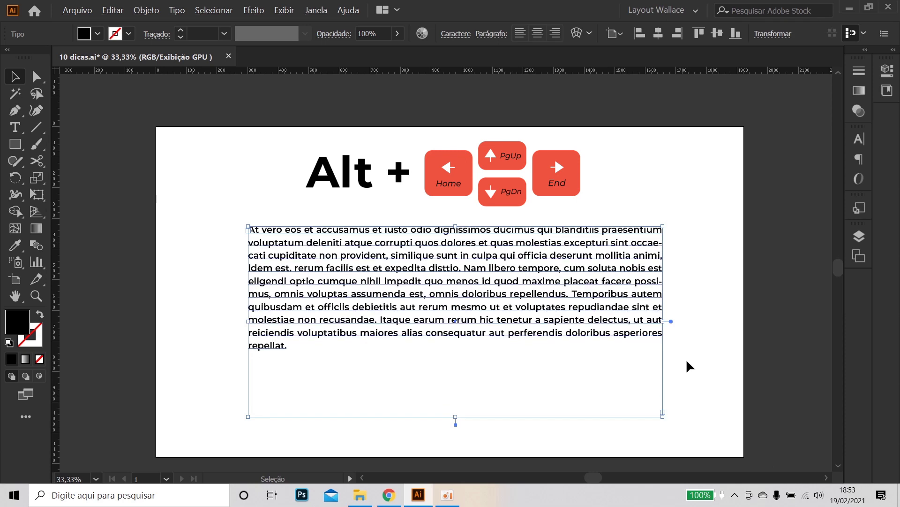
{"action": "key", "text": "alt+Up"}
{"action": "key", "text": "alt+Down"}
{"action": "key", "text": "alt+Down"}
{"action": "key", "text": "alt+Down"}
{"action": "key", "text": "alt+Down"}
{"action": "key", "text": "alt+Down"}
Widen the letter spacing of the whole paragraph in several increments
{"action": "key", "text": "alt+Right"}
{"action": "key", "text": "alt+Right"}
{"action": "key", "text": "alt+Right"}
{"action": "key", "text": "alt+Right"}
{"action": "key", "text": "alt+Right"}
{"action": "key", "text": "alt+Right"}
{"action": "key", "text": "alt+Right"}
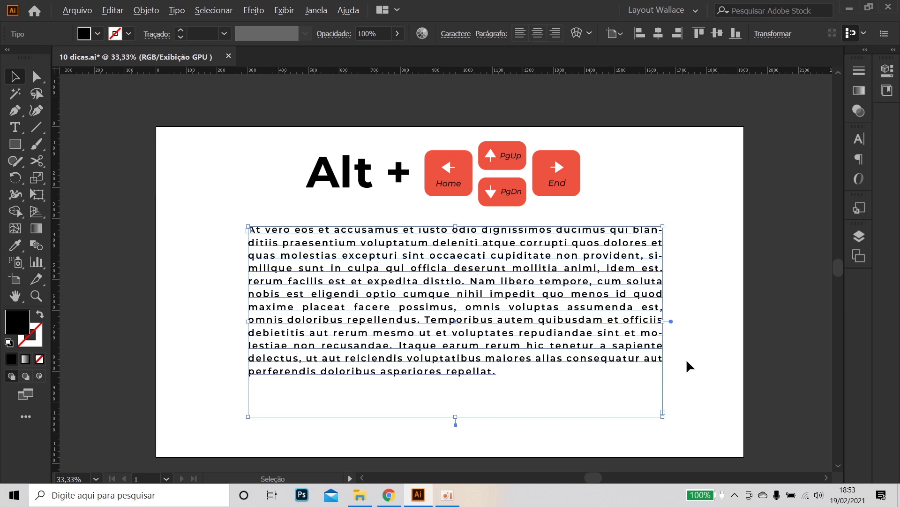
Reduce the letter spacing of the whole paragraph in several increments
{"action": "key", "text": "alt+Left"}
{"action": "key", "text": "alt+Left"}
{"action": "key", "text": "alt+Left"}
{"action": "key", "text": "alt+Left"}
{"action": "key", "text": "alt+Left"}
{"action": "key", "text": "alt+Left"}
{"action": "key", "text": "alt+Left"}
{"action": "key", "text": "alt+Left"}
{"action": "key", "text": "alt+Left"}
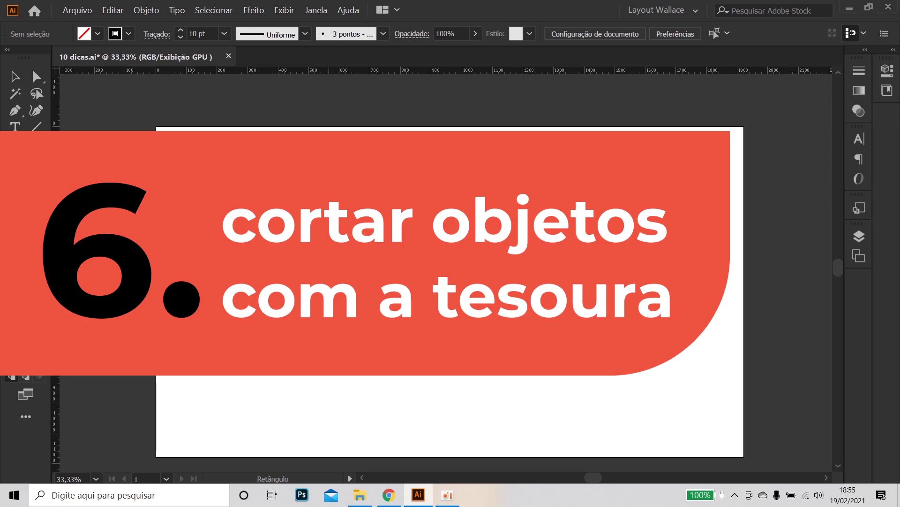
Draw an unfilled circle with a 10 pt black stroke and shift it slightly up toward the artboard's centre
{"action": "left_click_drag", "start_coordinate": [19, 143], "coordinate": [82, 180]}
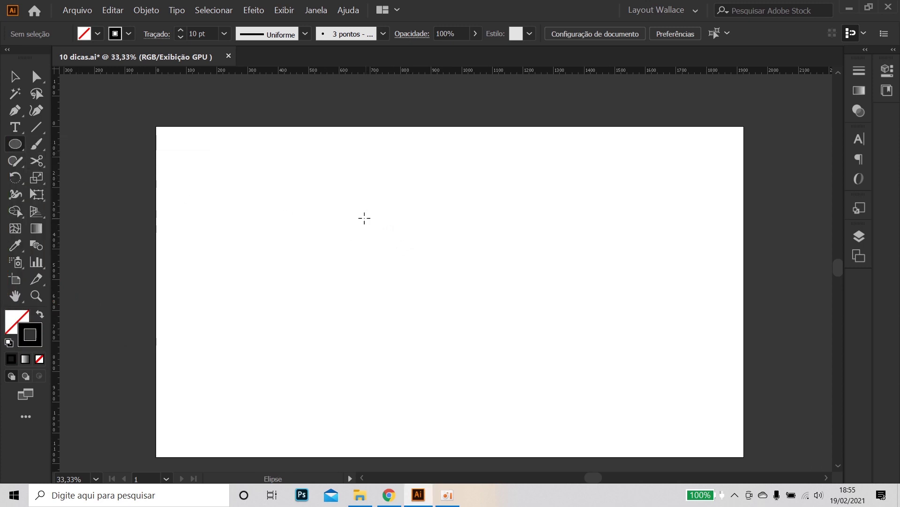
{"action": "mouse_move", "coordinate": [346, 203]}
{"action": "left_mouse_down"}
{"action": "mouse_move", "coordinate": [378, 244]}
{"action": "mouse_move", "coordinate": [561, 402]}
{"action": "left_mouse_up"}
{"action": "left_click", "coordinate": [15, 76]}
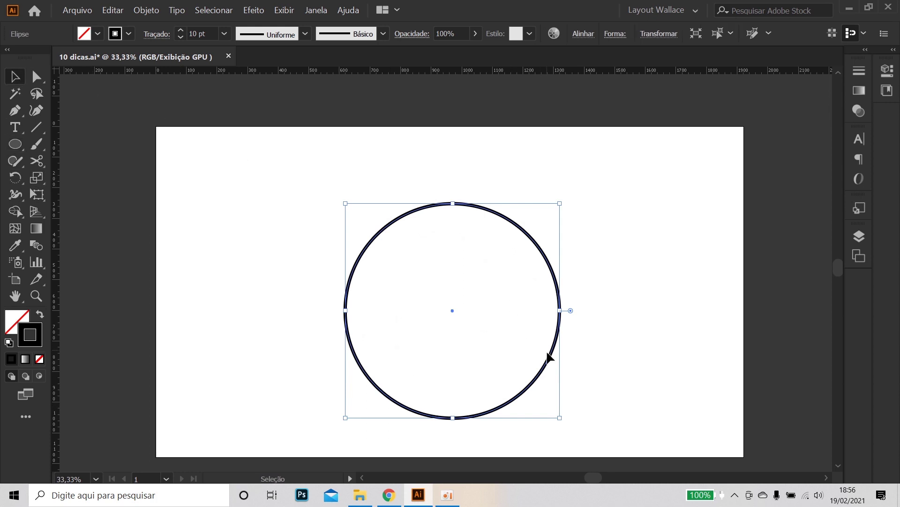
{"action": "left_click_drag", "start_coordinate": [553, 357], "coordinate": [554, 333]}
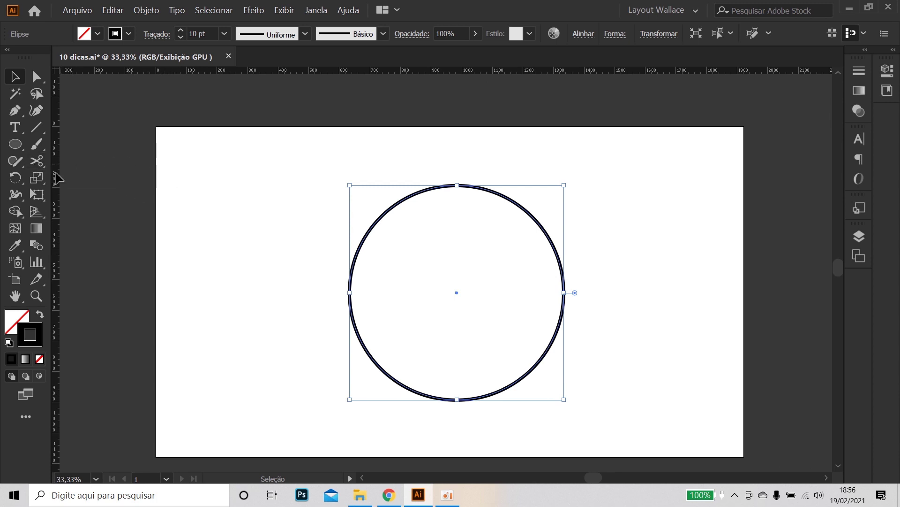
Cut the circle's outline with the Scissors tool at one upper and one lower point on its right side
{"action": "left_click", "coordinate": [42, 162]}
{"action": "left_click", "coordinate": [43, 162]}
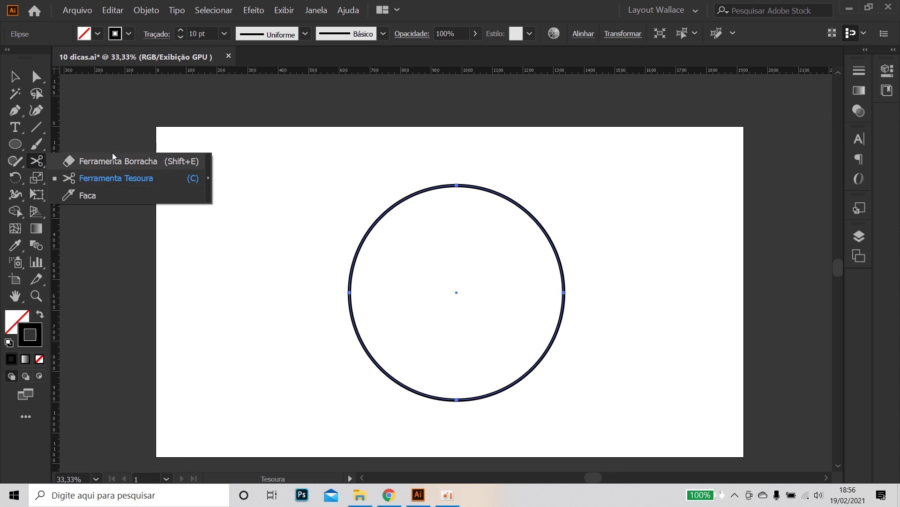
{"action": "left_click", "coordinate": [101, 179]}
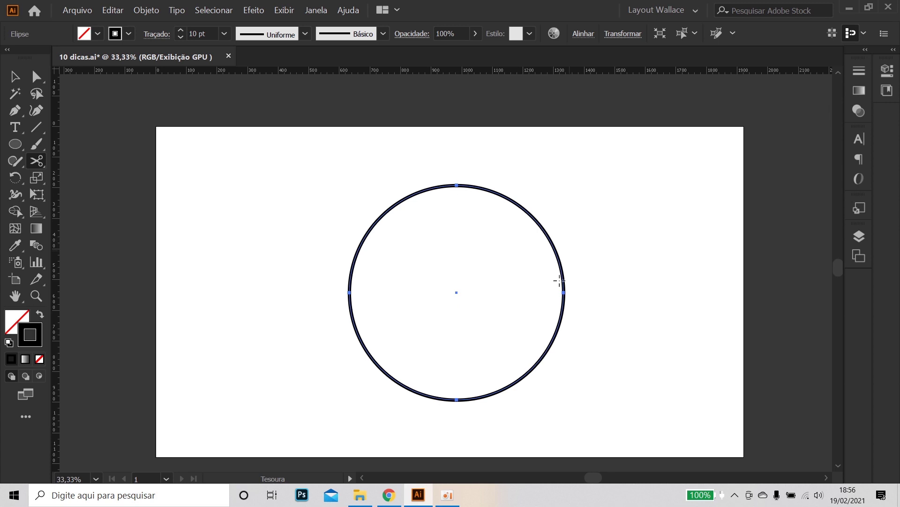
{"action": "left_click", "coordinate": [549, 240]}
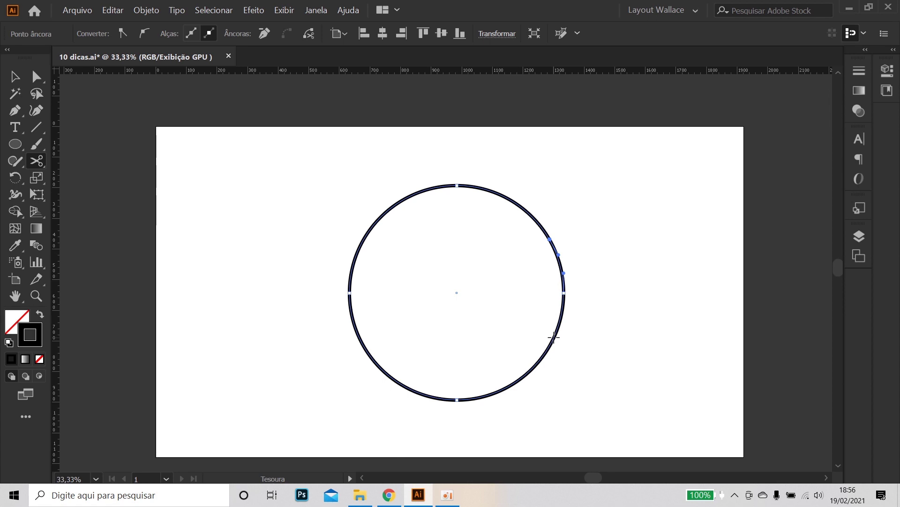
{"action": "left_click", "coordinate": [554, 337]}
Delete the cut-off arc on the right side of the circle
{"action": "left_click", "coordinate": [14, 76]}
{"action": "left_click", "coordinate": [446, 240]}
{"action": "left_click", "coordinate": [563, 293]}
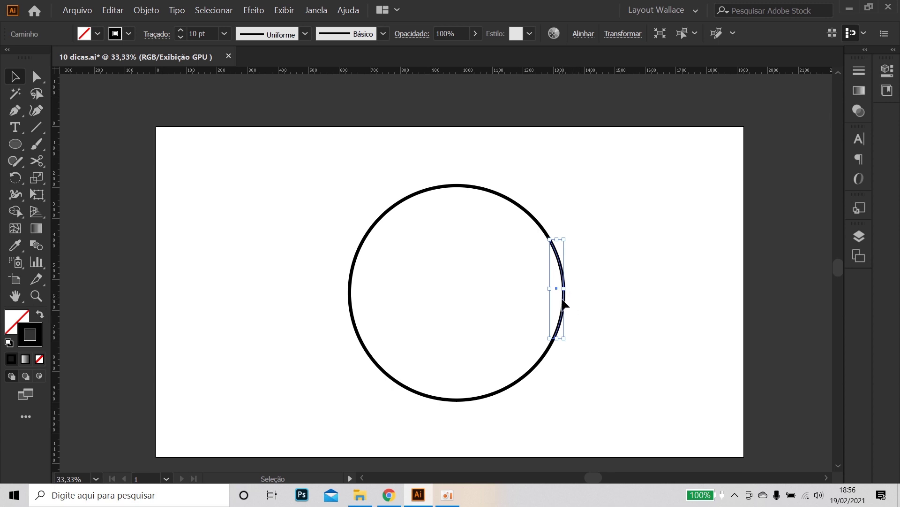
{"action": "key", "text": "Delete"}
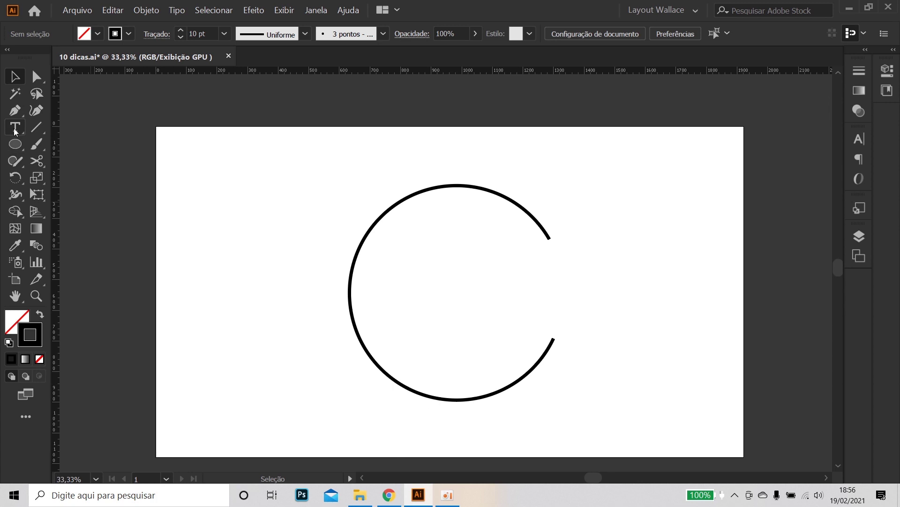
Close the open circle using straight Pen tool segments from its upper end to the centre and on to its lower end
{"action": "key", "text": "a"}
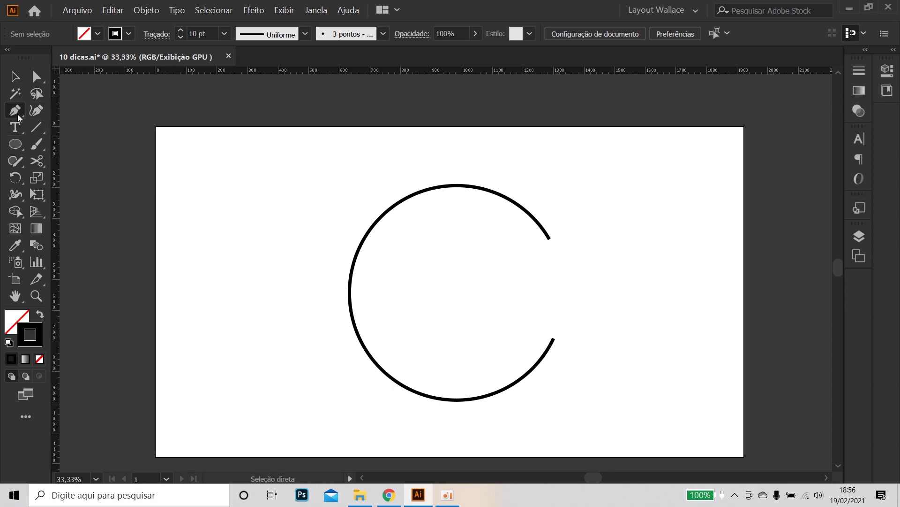
{"action": "left_click", "coordinate": [17, 117]}
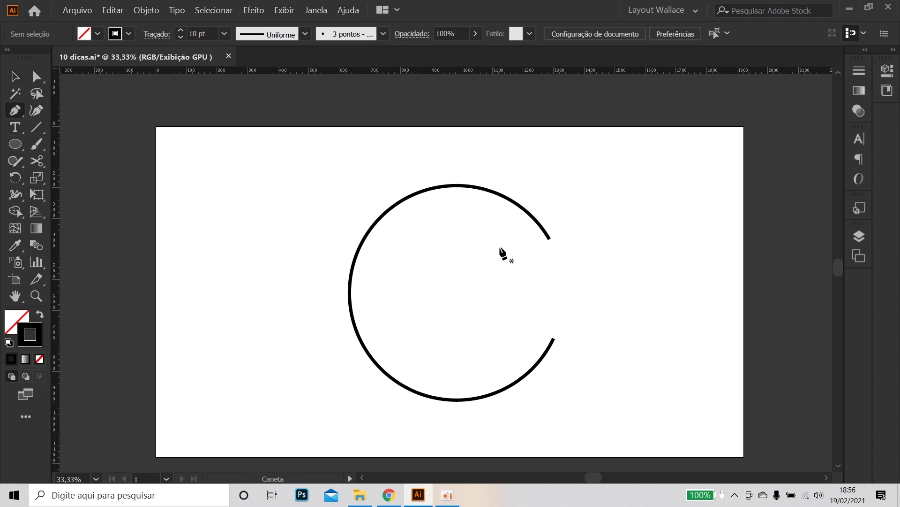
{"action": "left_click", "coordinate": [550, 239]}
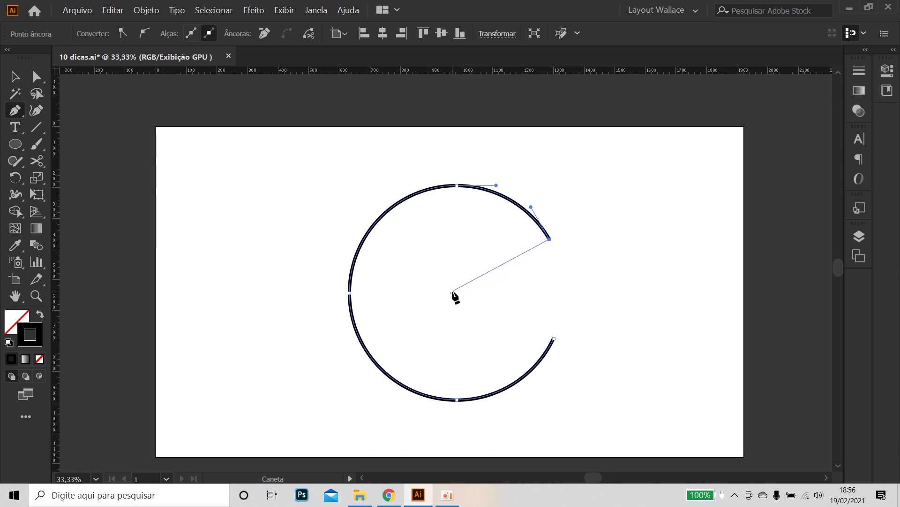
{"action": "left_click", "coordinate": [451, 292]}
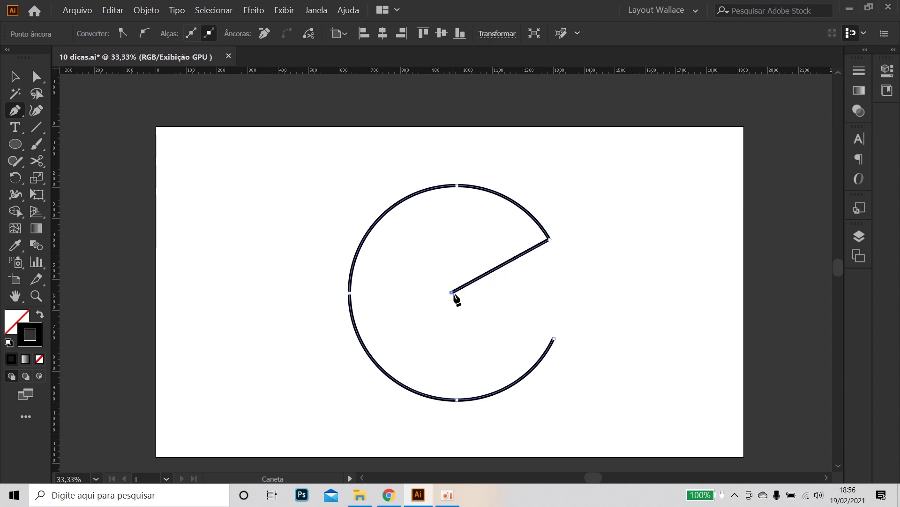
{"action": "left_click", "coordinate": [554, 338]}
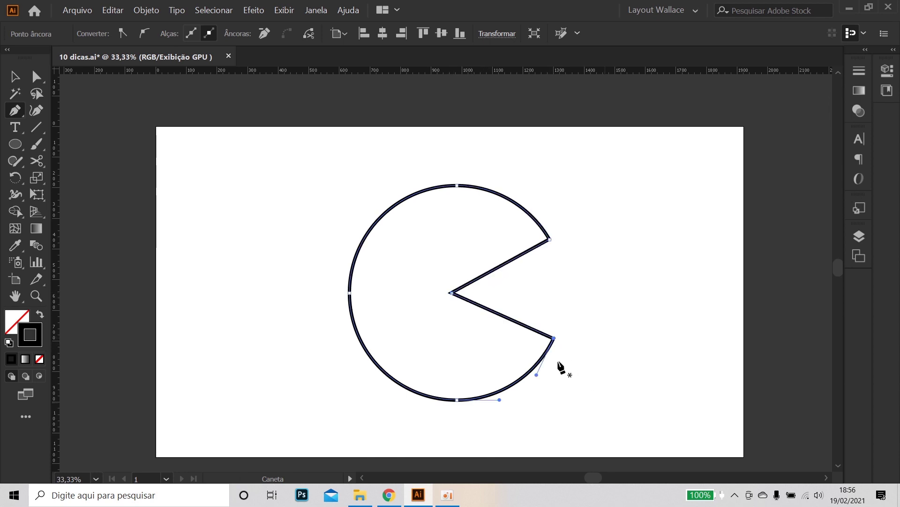
Apply a solid colour fill to the closed Pac-Man shape and deselect it
{"action": "left_click", "coordinate": [15, 76]}
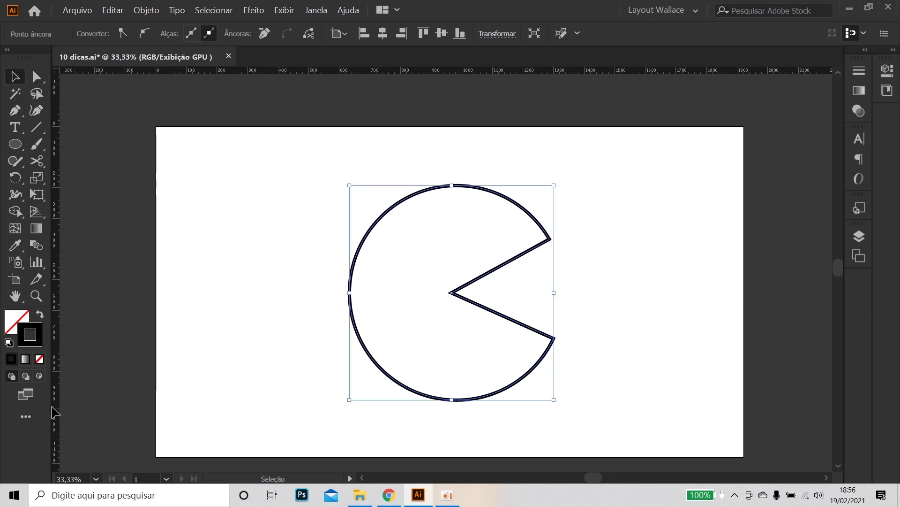
{"action": "left_click", "coordinate": [12, 328]}
{"action": "left_click", "coordinate": [14, 360]}
{"action": "left_click", "coordinate": [263, 313]}
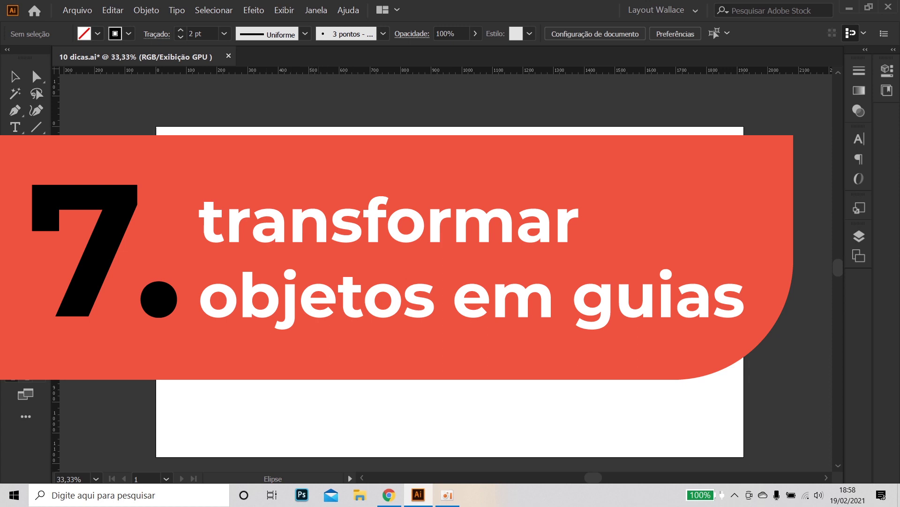
Draw an unfilled circle with a 2 pt black stroke on the left half of the artboard
{"action": "left_click_drag", "start_coordinate": [280, 198], "coordinate": [449, 397]}
{"action": "left_click", "coordinate": [15, 77]}
{"action": "left_click", "coordinate": [598, 306]}
{"action": "left_click", "coordinate": [450, 368]}
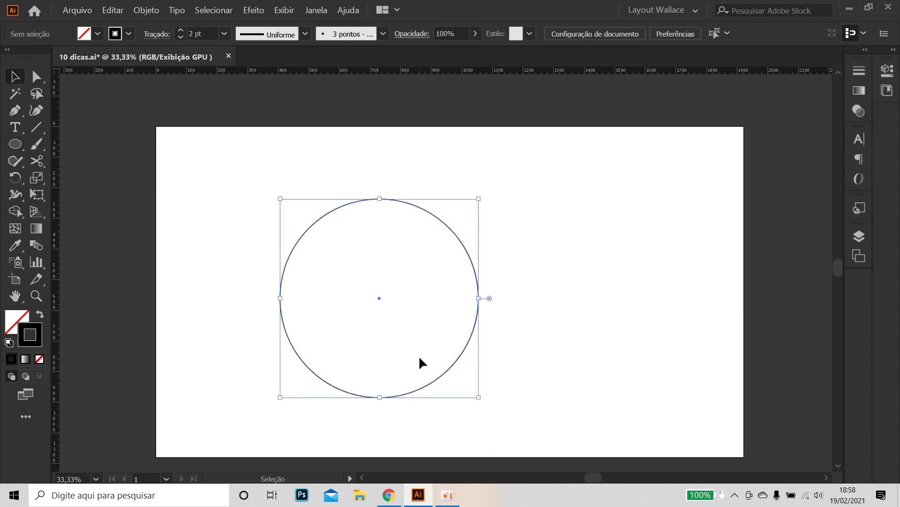
Duplicate the circle to its right so that both overlap, and nudge the copy down level with the original
{"action": "key", "text": "a"}
{"action": "key", "text": "v"}
{"action": "left_click_drag", "start_coordinate": [414, 389], "coordinate": [481, 364]}
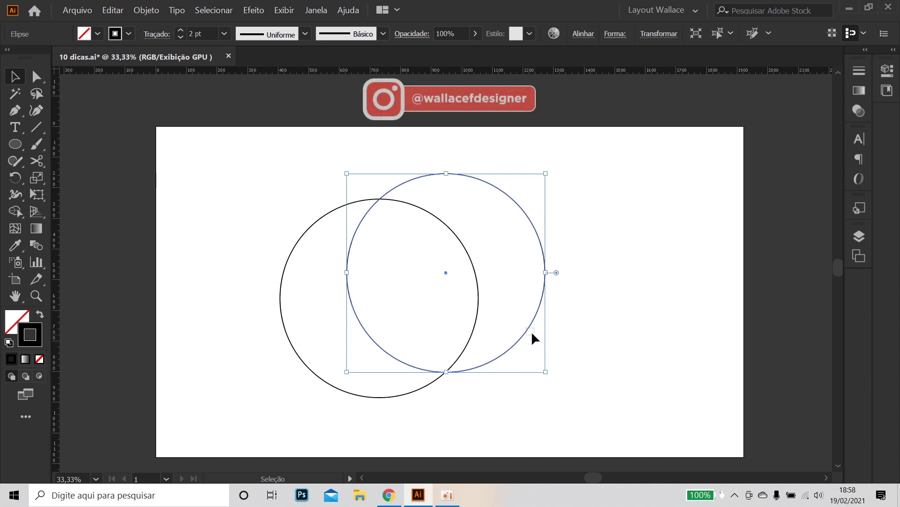
{"action": "left_click_drag", "start_coordinate": [529, 325], "coordinate": [571, 347]}
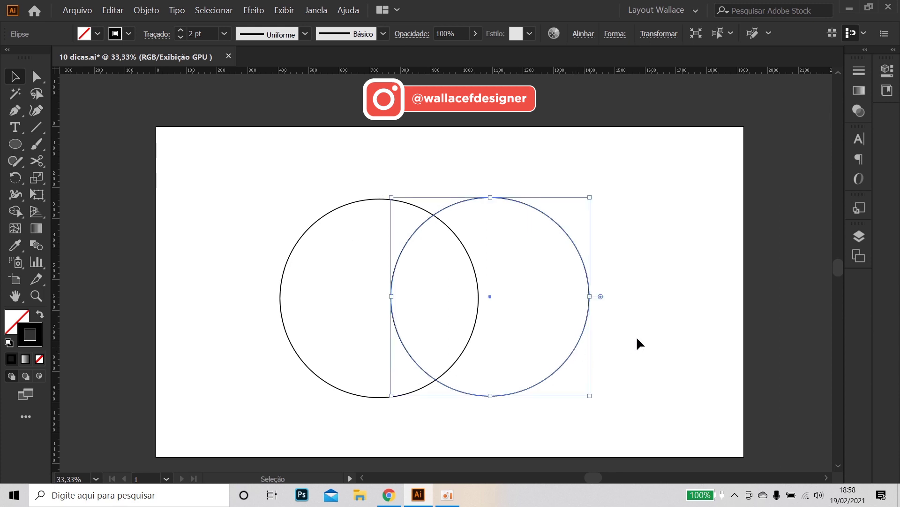
{"action": "key", "text": "Down"}
{"action": "key", "text": "Down"}
{"action": "key", "text": "Down"}
{"action": "key", "text": "Down"}
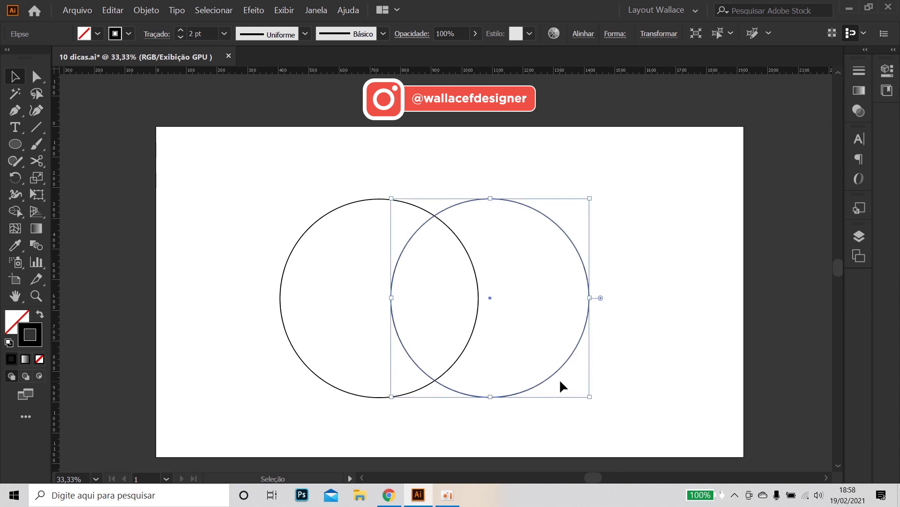
Convert both overlapping circles into guides
{"action": "left_click", "coordinate": [678, 394]}
{"action": "left_click_drag", "start_coordinate": [710, 422], "coordinate": [109, 175]}
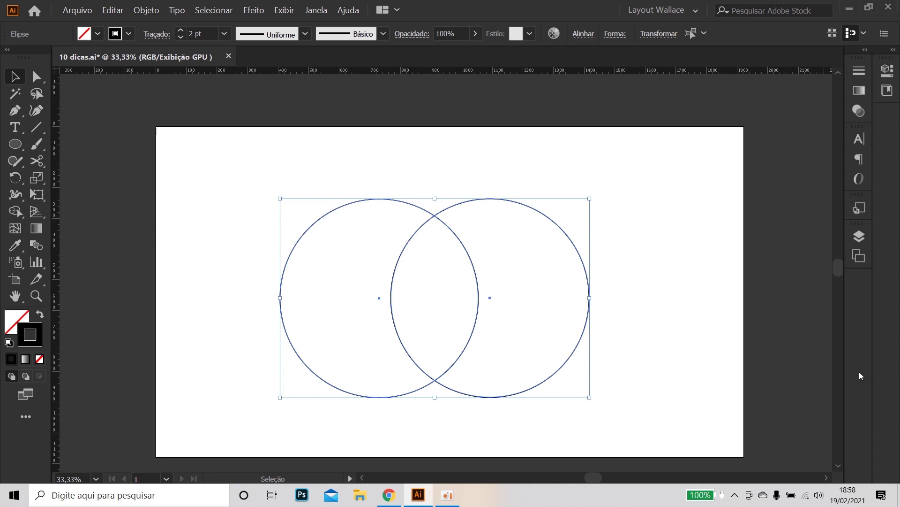
{"action": "key", "text": "ctrl+5"}
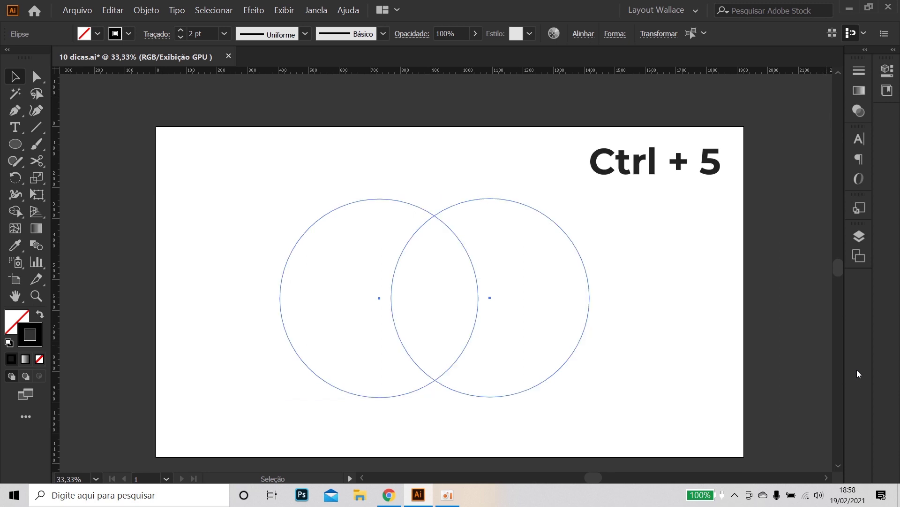
{"action": "left_click", "coordinate": [659, 379]}
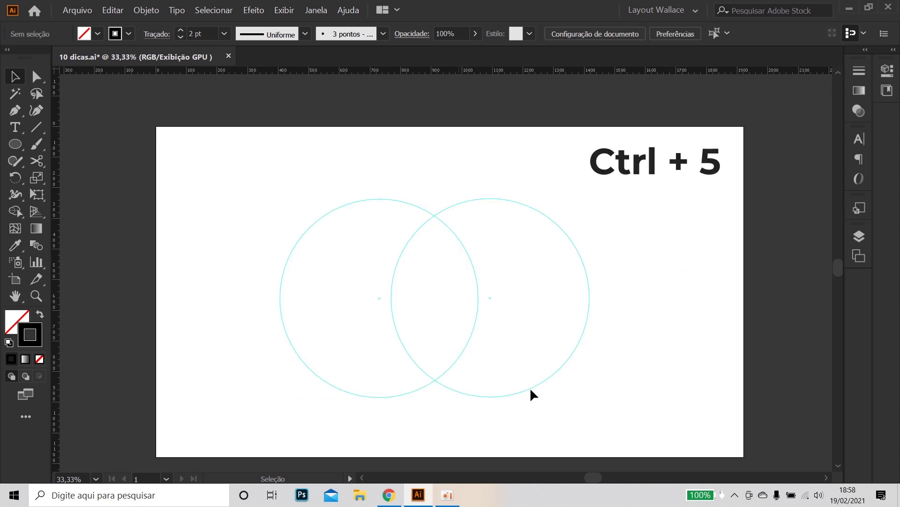
Select the two circular guides and release them back into ordinary paths
{"action": "left_click", "coordinate": [474, 323]}
{"action": "left_click_drag", "start_coordinate": [525, 358], "coordinate": [618, 393]}
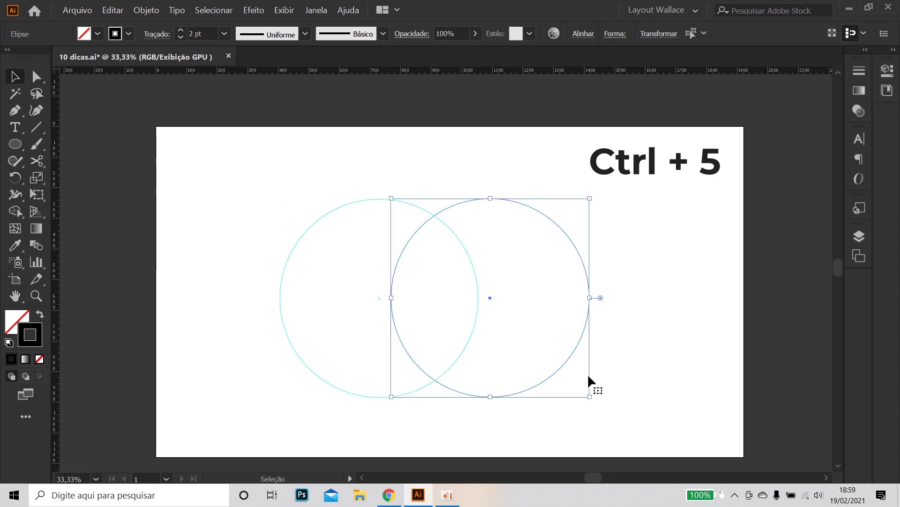
{"action": "left_click_drag", "start_coordinate": [671, 412], "coordinate": [238, 173]}
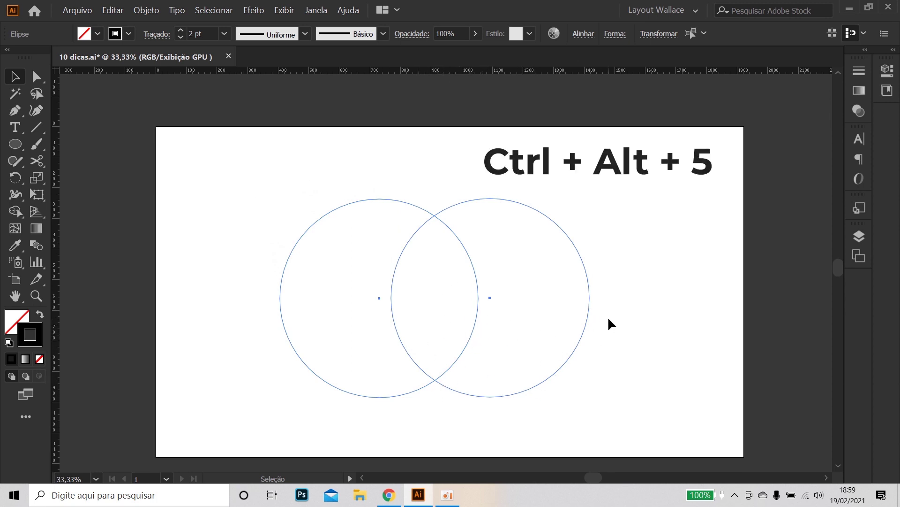
{"action": "key", "text": "ctrl+alt+5"}
{"action": "left_click", "coordinate": [595, 371]}
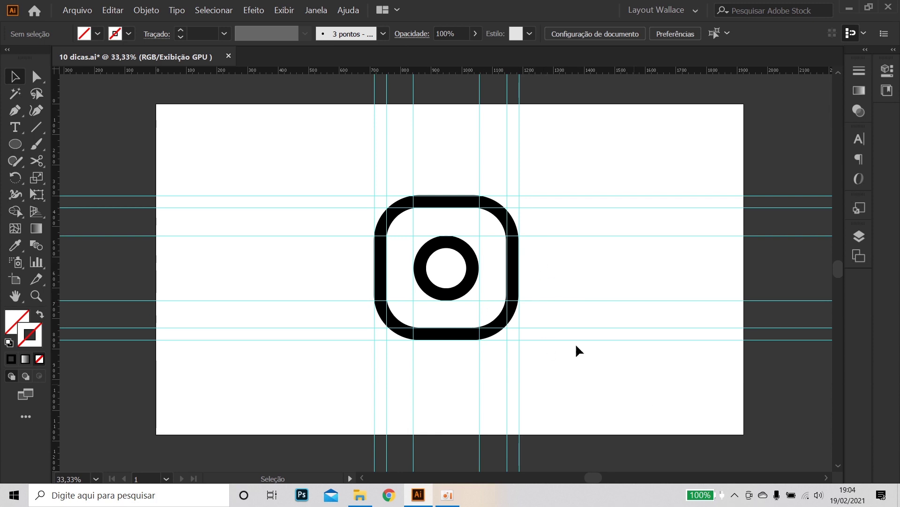
Select the camera logo together with its unlocked guides and nudge them horizontally back and forth, ending slightly farther right
{"action": "left_click_drag", "start_coordinate": [653, 394], "coordinate": [324, 167]}
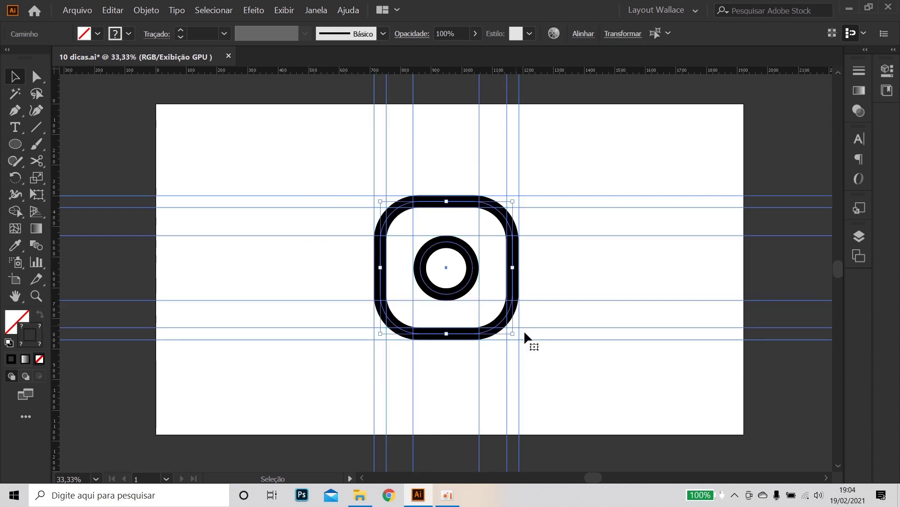
{"action": "key", "text": "Right"}
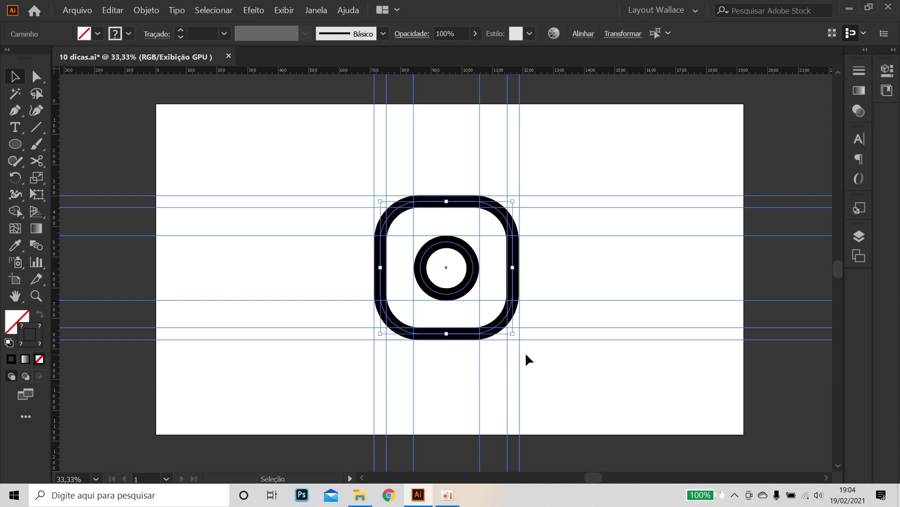
{"action": "key", "text": "Right"}
{"action": "key", "text": "Right"}
{"action": "key", "text": "Left"}
{"action": "key", "text": "Left"}
{"action": "key", "text": "Left"}
{"action": "key", "text": "Left"}
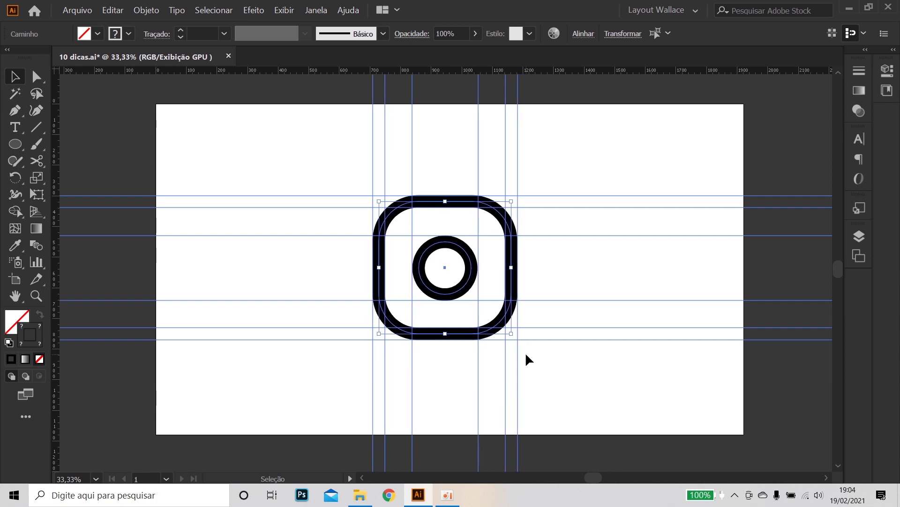
{"action": "key", "text": "Left"}
{"action": "key", "text": "Right"}
{"action": "key", "text": "Right"}
{"action": "key", "text": "Right"}
{"action": "key", "text": "Right"}
{"action": "key", "text": "Right"}
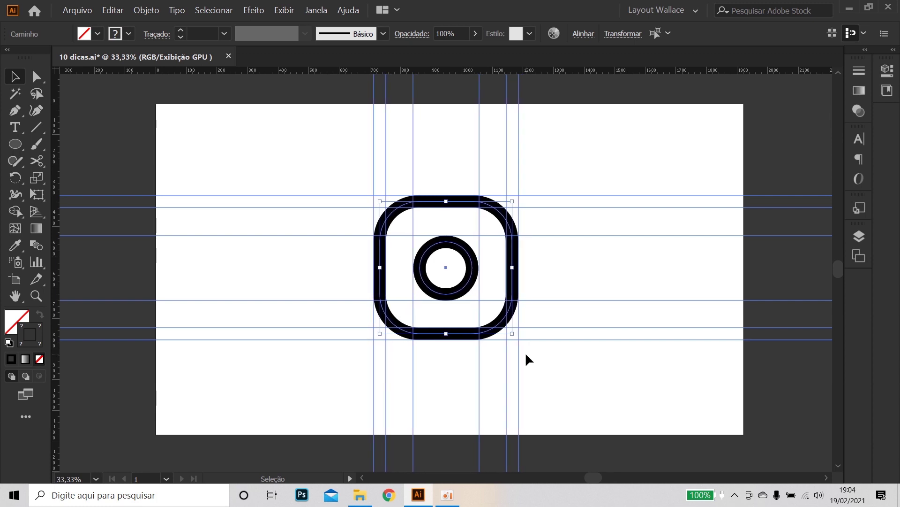
{"action": "key", "text": "Right"}
{"action": "key", "text": "Right"}
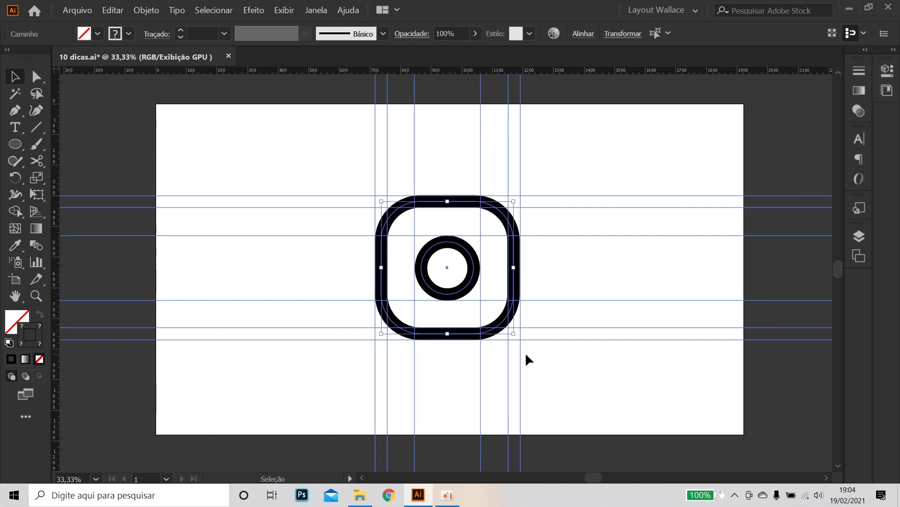
{"action": "left_click", "coordinate": [609, 369]}
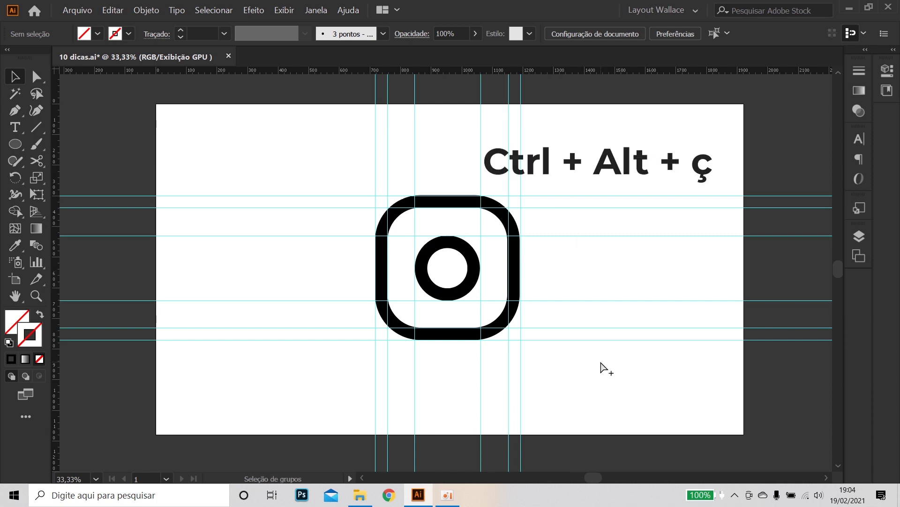
Lock the guides and nudge only the logo's shapes to the right, away from the guide lines
{"action": "left_click_drag", "start_coordinate": [598, 388], "coordinate": [302, 132]}
{"action": "key", "text": "Right"}
{"action": "key", "text": "Right"}
{"action": "key", "text": "Right"}
{"action": "key", "text": "Right"}
{"action": "key", "text": "Right"}
{"action": "key", "text": "Right"}
{"action": "key", "text": "Right"}
{"action": "key", "text": "Right"}
{"action": "key", "text": "Right"}
{"action": "key", "text": "Right"}
{"action": "key", "text": "Right"}
{"action": "key", "text": "Right"}
{"action": "key", "text": "Right"}
{"action": "key", "text": "Right"}
{"action": "key", "text": "Right"}
{"action": "key", "text": "Right"}
{"action": "key", "text": "Right"}
{"action": "key", "text": "Right"}
{"action": "key", "text": "Right"}
{"action": "key", "text": "Right"}
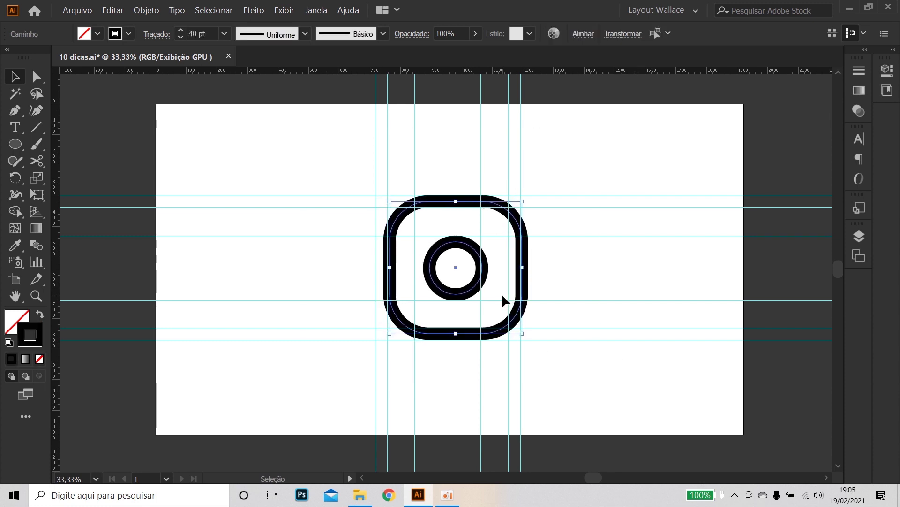
Nudge the logo's shapes back to the left onto the locked guides and deselect them
{"action": "key", "text": "a"}
{"action": "key", "text": "Left"}
{"action": "key", "text": "Left"}
{"action": "key", "text": "Left"}
{"action": "key", "text": "Left"}
{"action": "key", "text": "Left"}
{"action": "key", "text": "Left"}
{"action": "key", "text": "Left"}
{"action": "key", "text": "Left"}
{"action": "key", "text": "Left"}
{"action": "key", "text": "Left"}
{"action": "key", "text": "Left"}
{"action": "key", "text": "Left"}
{"action": "key", "text": "Left"}
{"action": "key", "text": "Left"}
{"action": "key", "text": "Left"}
{"action": "key", "text": "Left"}
{"action": "key", "text": "Left"}
{"action": "key", "text": "Left"}
{"action": "key", "text": "Left"}
{"action": "key", "text": "Left"}
{"action": "key", "text": "Left"}
{"action": "key", "text": "Left"}
{"action": "key", "text": "v"}
{"action": "left_click", "coordinate": [617, 392]}
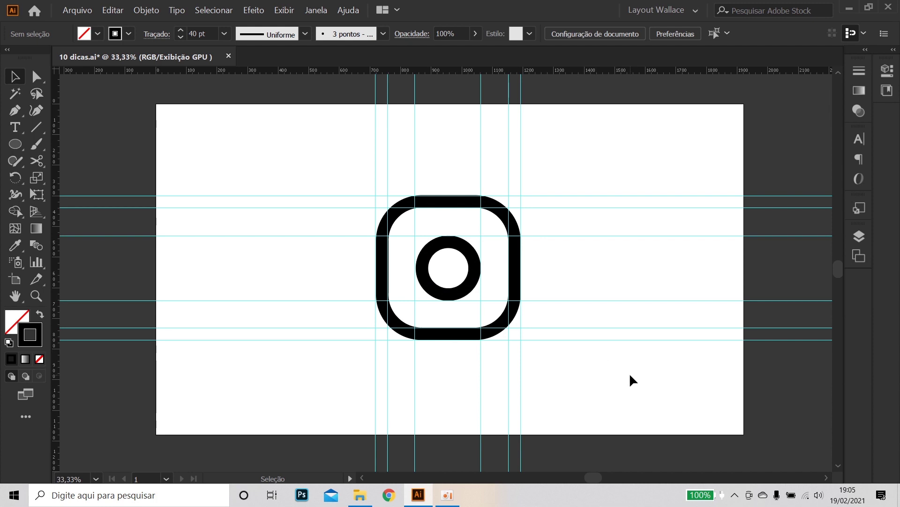
Unlock the guides, select the horizontal ones together, and shift the lowest horizontal guide slightly
{"action": "key", "text": "a"}
{"action": "key", "text": "alt"}
{"action": "key", "text": "v"}
{"action": "left_click_drag", "start_coordinate": [581, 363], "coordinate": [543, 162]}
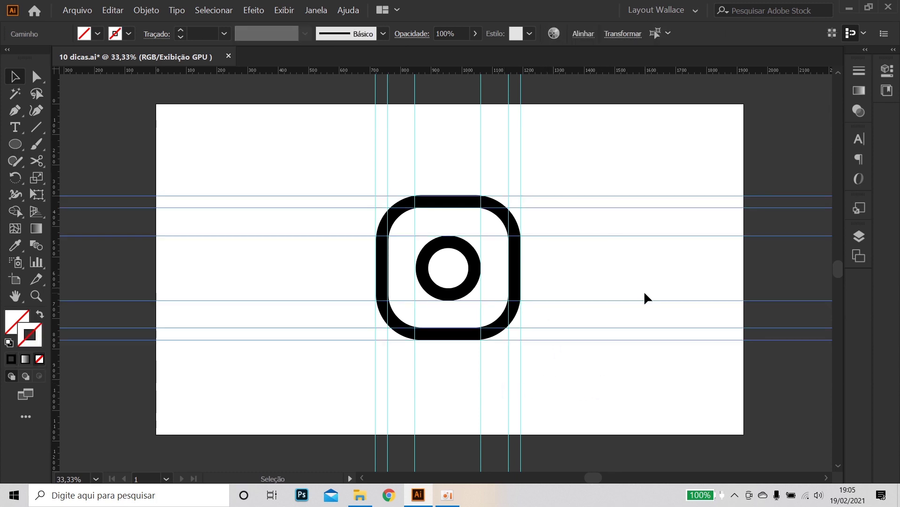
{"action": "left_click", "coordinate": [637, 357]}
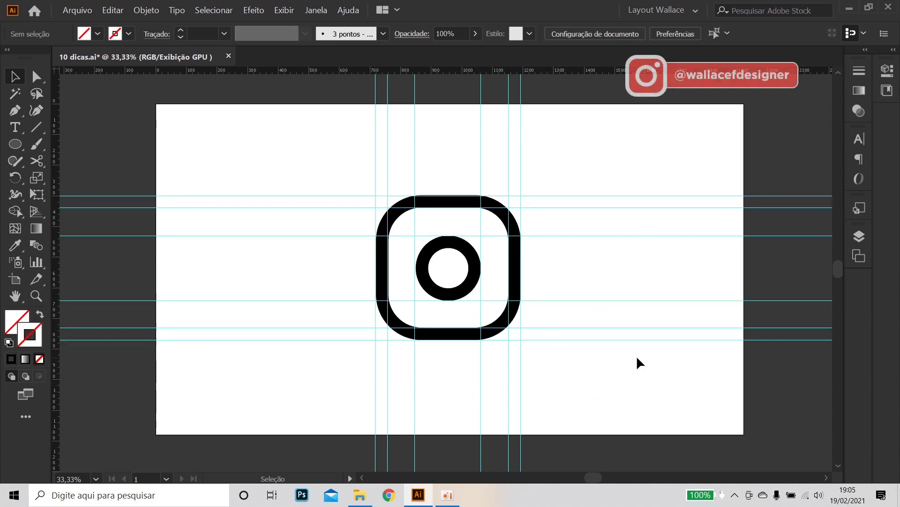
{"action": "left_click_drag", "start_coordinate": [598, 342], "coordinate": [554, 341]}
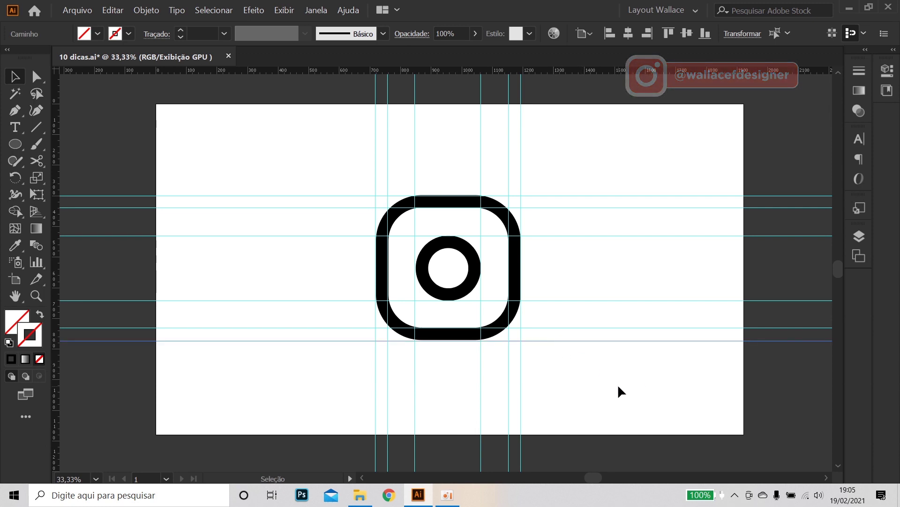
Hide all guides around the logo and show them again
{"action": "key", "text": "ctrl+ccedilla"}
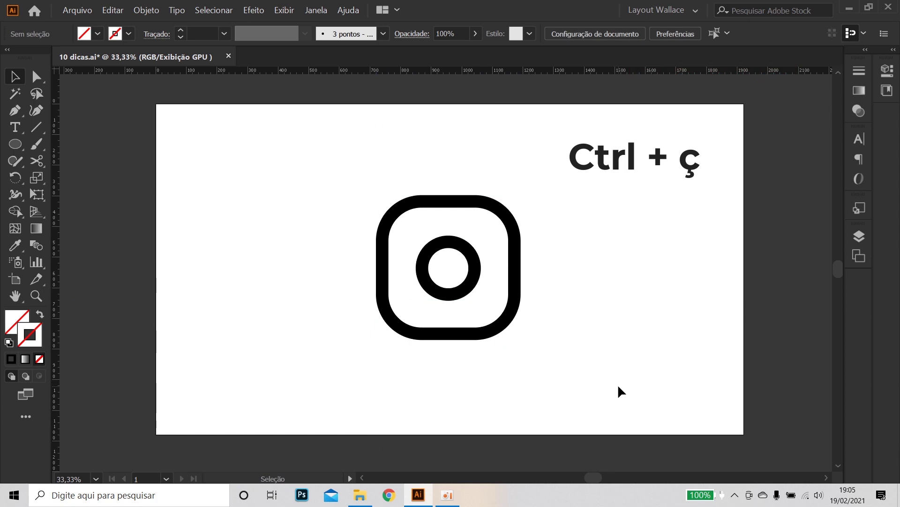
{"action": "key", "text": "ctrl+ccedilla"}
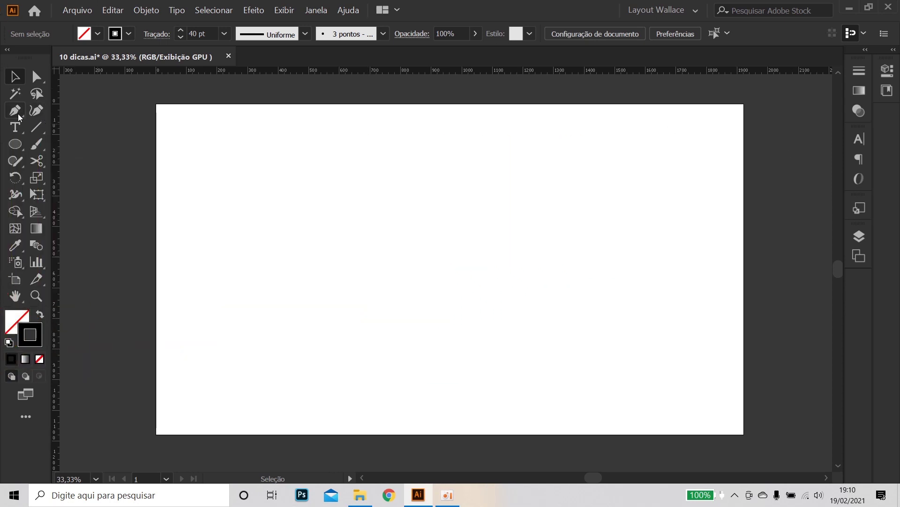
Draw a straight-cornered, inverted L-shaped open path on the empty artboard with the Pen tool, about 1070 px wide and 525 px tall
{"action": "left_click", "coordinate": [14, 111]}
{"action": "left_click", "coordinate": [279, 173]}
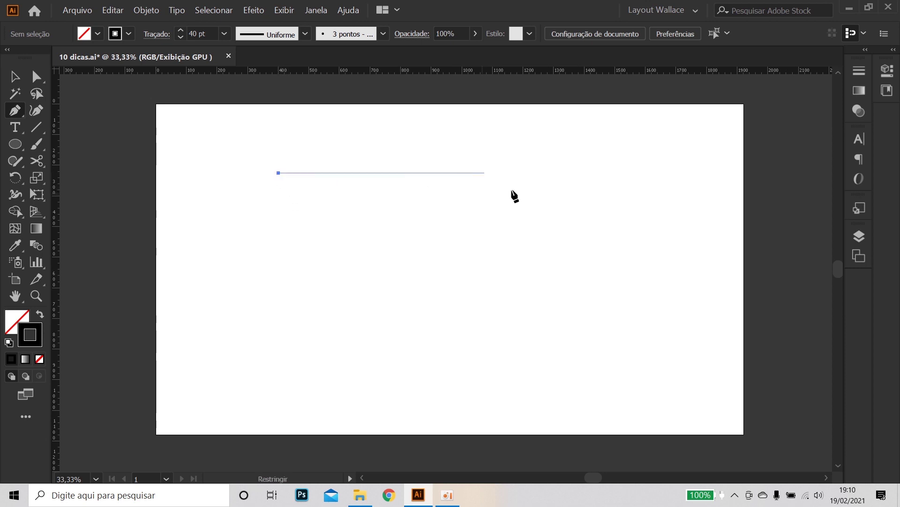
{"action": "left_click", "coordinate": [606, 197], "text": "shift"}
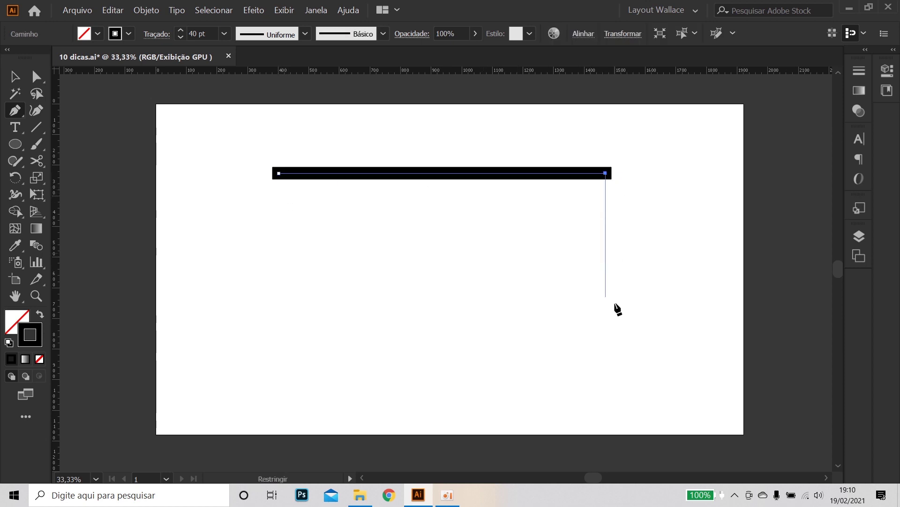
{"action": "left_click", "coordinate": [616, 334], "text": "shift"}
{"action": "left_click", "coordinate": [14, 76]}
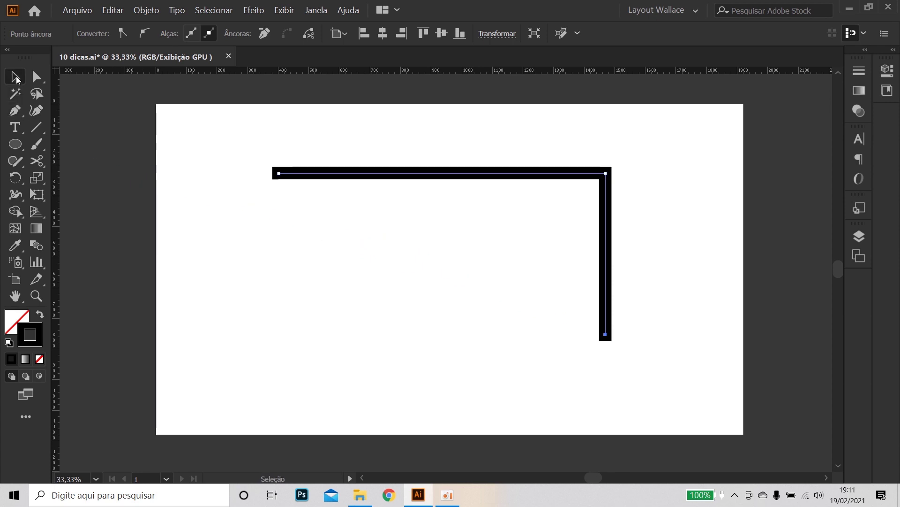
{"action": "left_click", "coordinate": [93, 112]}
Give the L-shaped path's stroke round caps at both open ends and deselect it
{"action": "left_click_drag", "start_coordinate": [663, 280], "coordinate": [575, 221]}
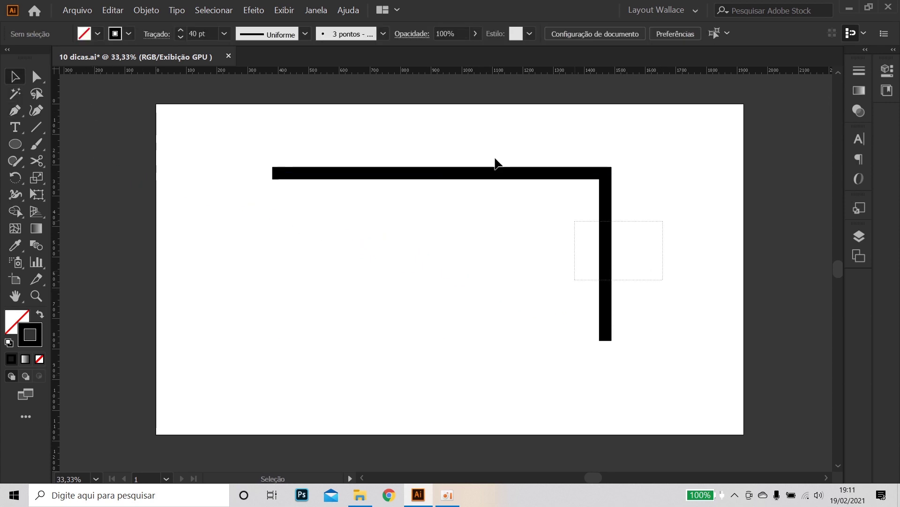
{"action": "left_click", "coordinate": [156, 37]}
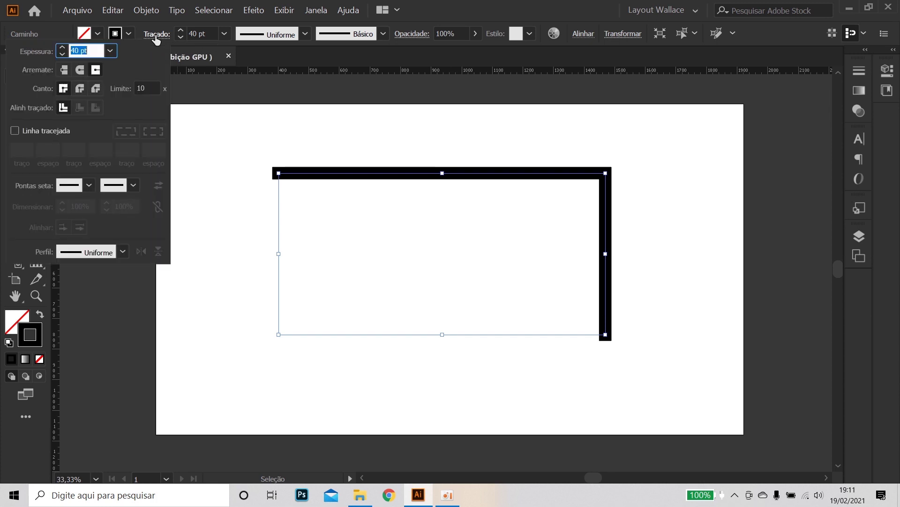
{"action": "left_click", "coordinate": [80, 74]}
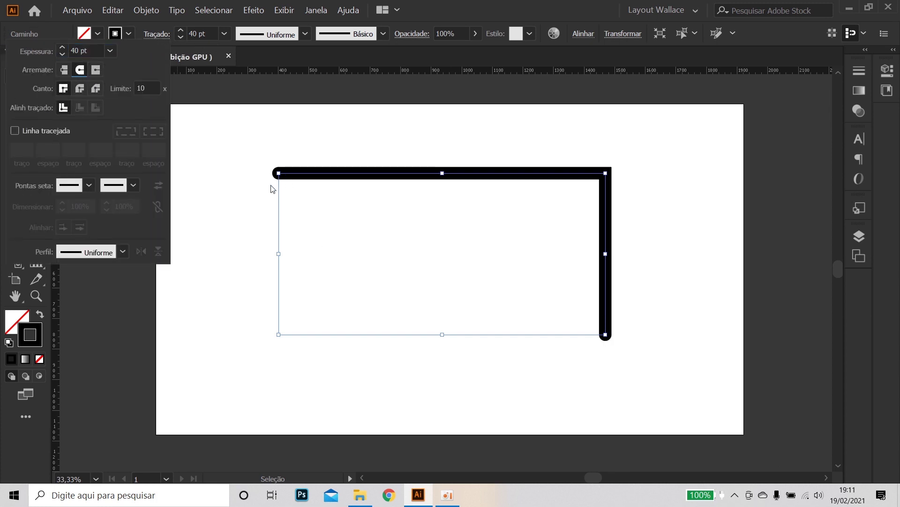
{"action": "left_click", "coordinate": [680, 319]}
{"action": "left_click", "coordinate": [658, 343]}
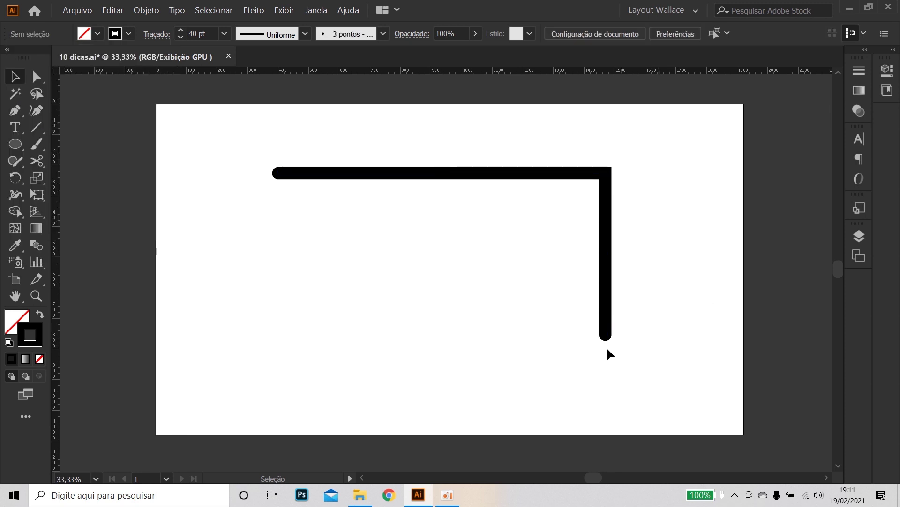
Change the L-shaped path's corner to a round join and deselect it
{"action": "left_click_drag", "start_coordinate": [706, 368], "coordinate": [252, 136]}
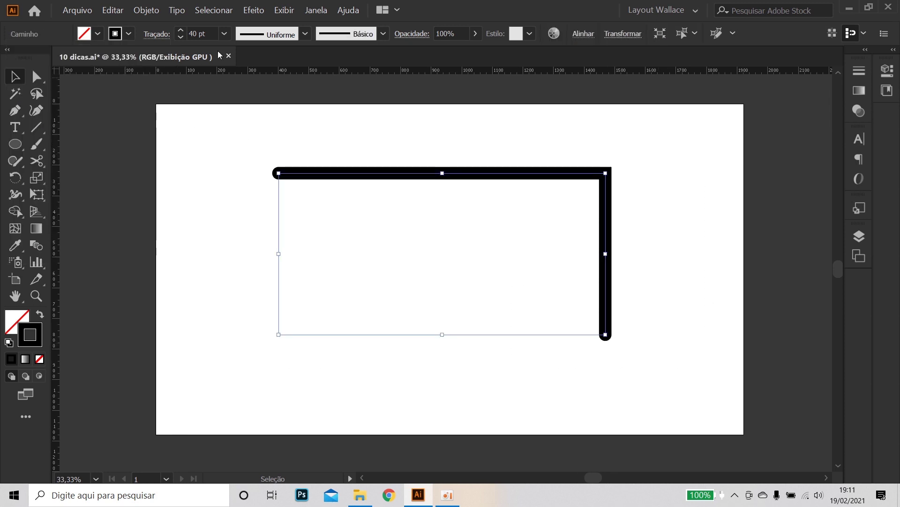
{"action": "left_click", "coordinate": [156, 34]}
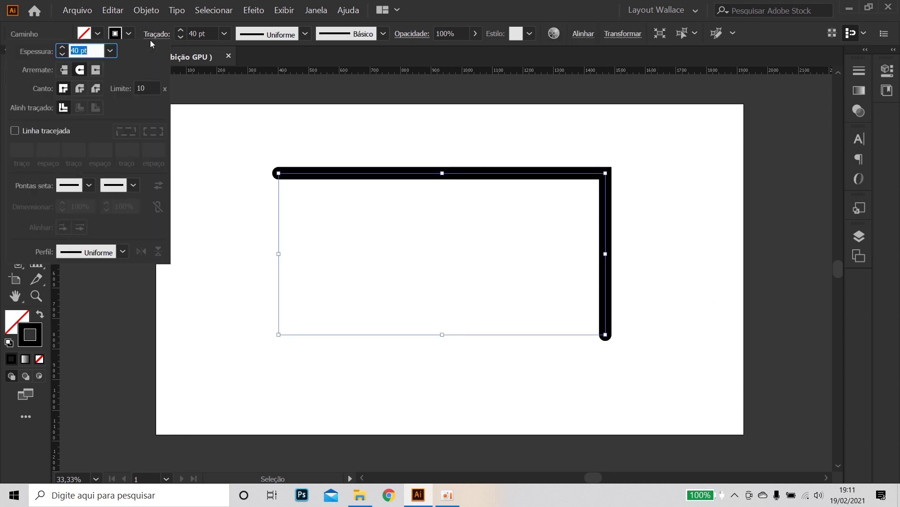
{"action": "left_click", "coordinate": [81, 88]}
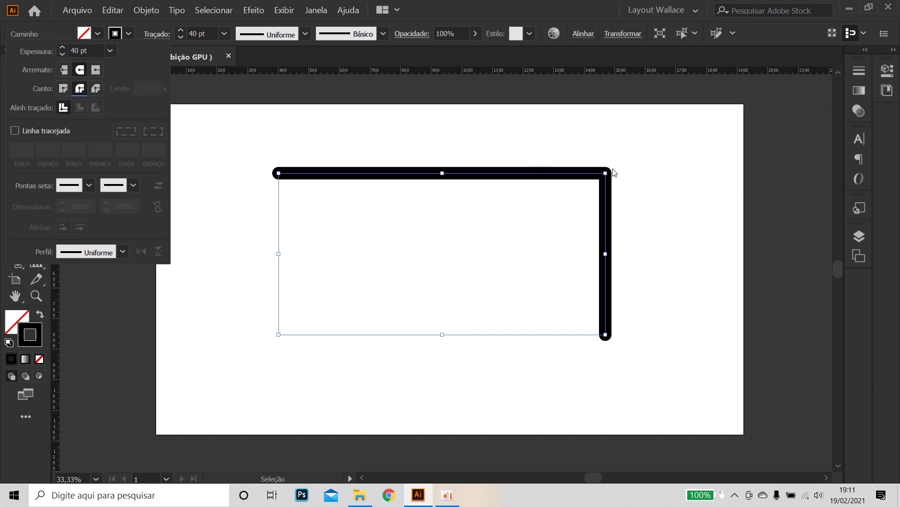
{"action": "left_click", "coordinate": [628, 185]}
{"action": "left_click", "coordinate": [627, 179]}
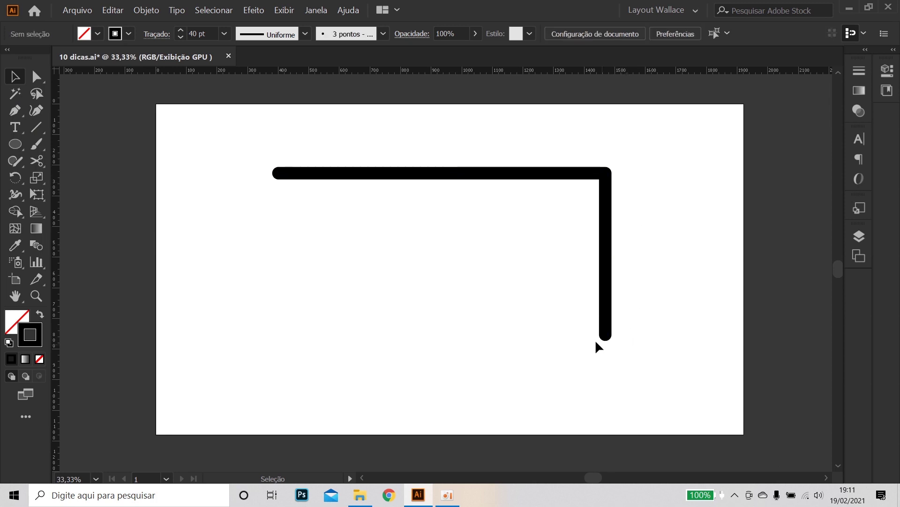
Turn the L-shaped path's stroke into a dashed line and reduce its weight to 10 pt
{"action": "left_click_drag", "start_coordinate": [648, 236], "coordinate": [362, 146]}
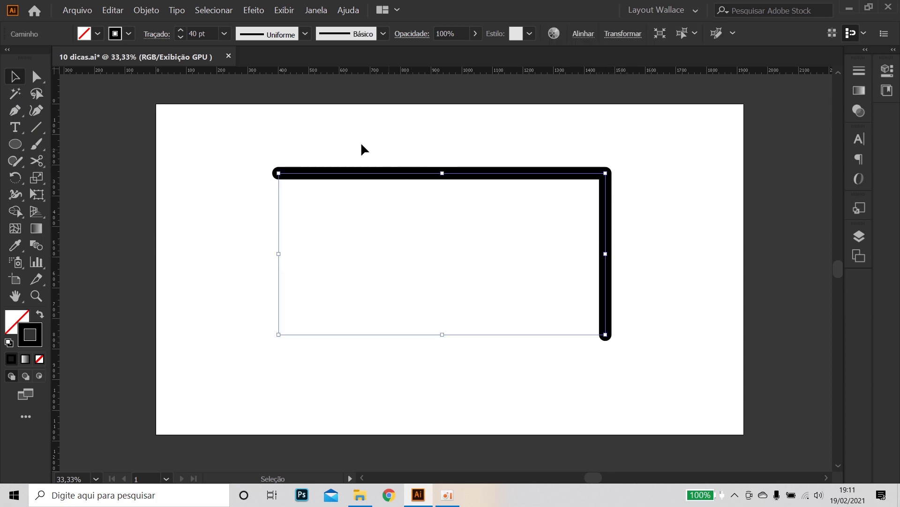
{"action": "left_click", "coordinate": [157, 34]}
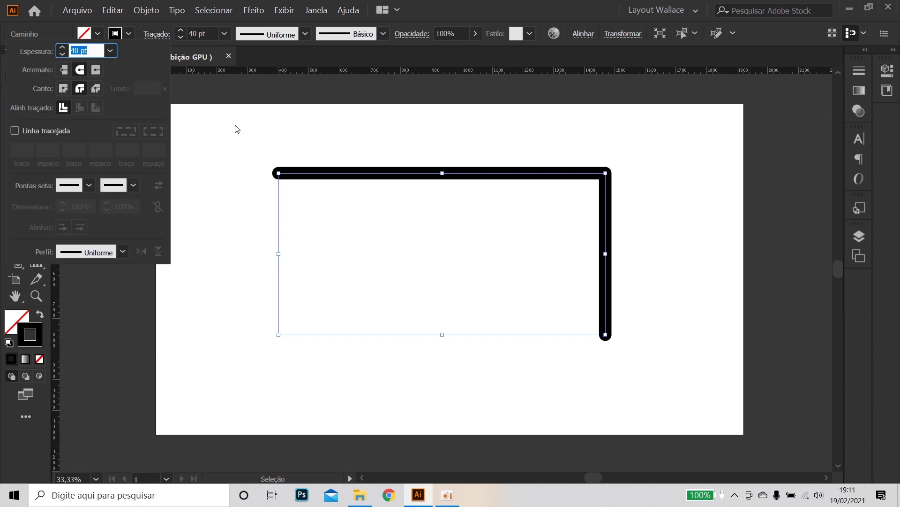
{"action": "left_click", "coordinate": [15, 131]}
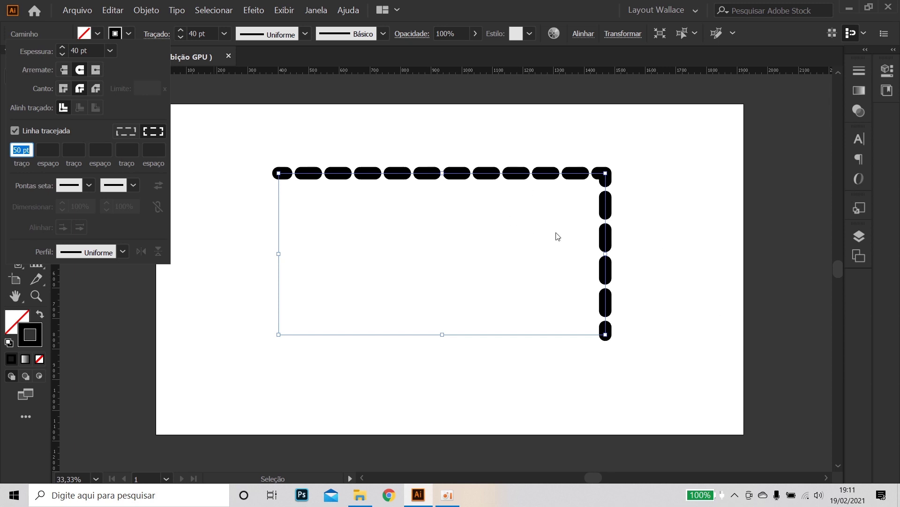
{"action": "left_click", "coordinate": [224, 34]}
{"action": "left_click", "coordinate": [251, 232]}
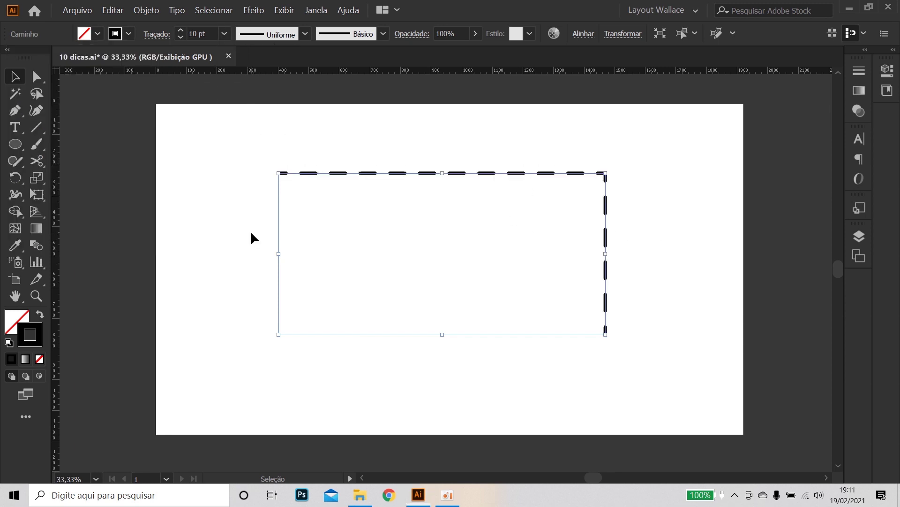
{"action": "left_click", "coordinate": [638, 319]}
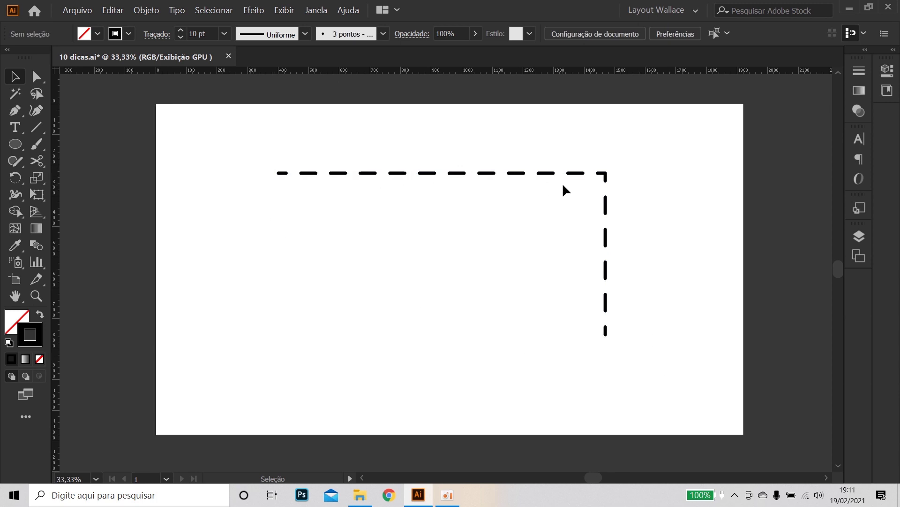
{"action": "left_click_drag", "start_coordinate": [235, 134], "coordinate": [657, 387]}
{"action": "left_click", "coordinate": [699, 355]}
{"action": "left_click_drag", "start_coordinate": [202, 111], "coordinate": [631, 367]}
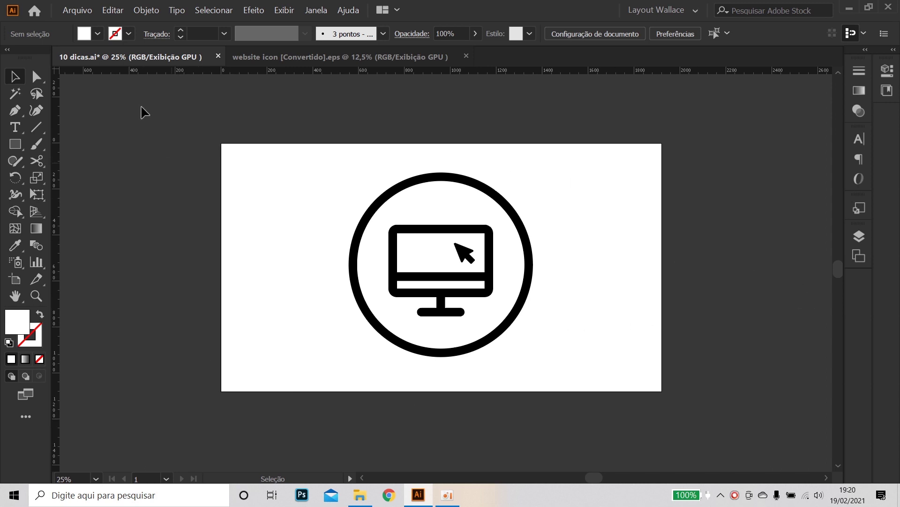
Fill the white background rectangle behind the computer icon with grey 686868
{"action": "left_click", "coordinate": [631, 252]}
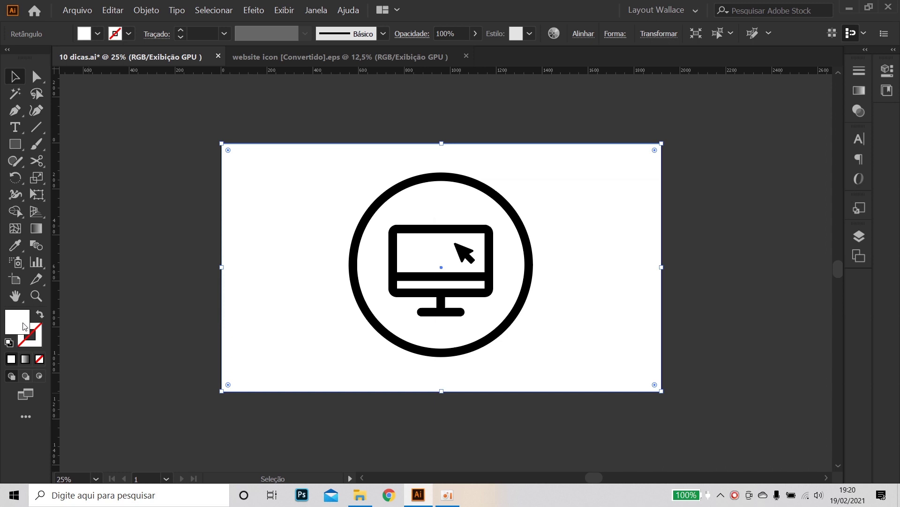
{"action": "double_click", "coordinate": [25, 326]}
{"action": "type", "text": "686868"}
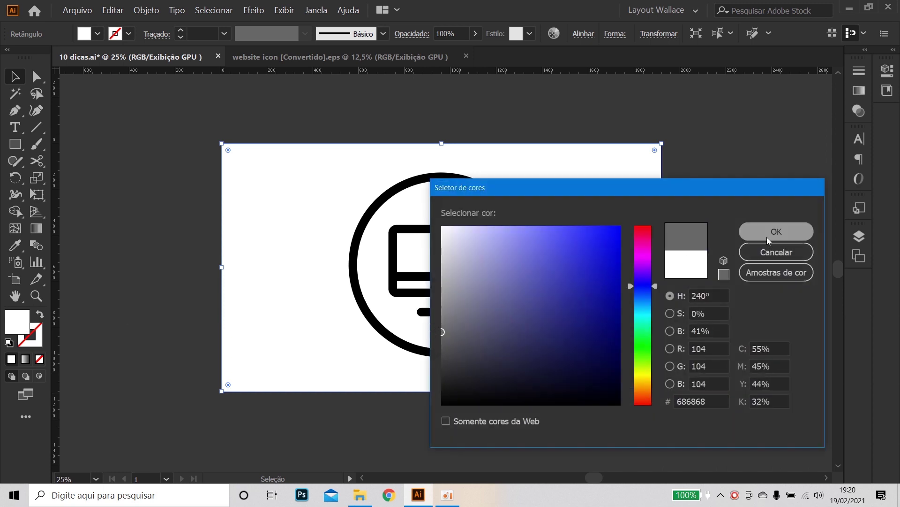
{"action": "left_click", "coordinate": [767, 237]}
{"action": "left_click", "coordinate": [754, 307]}
Try to recolour the whole computer icon group with dark blue 000072
{"action": "left_click", "coordinate": [438, 322]}
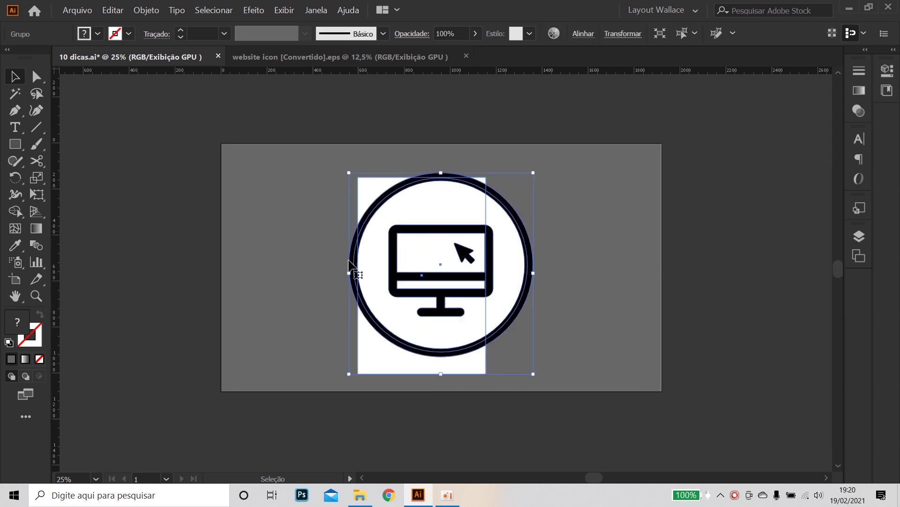
{"action": "double_click", "coordinate": [24, 328]}
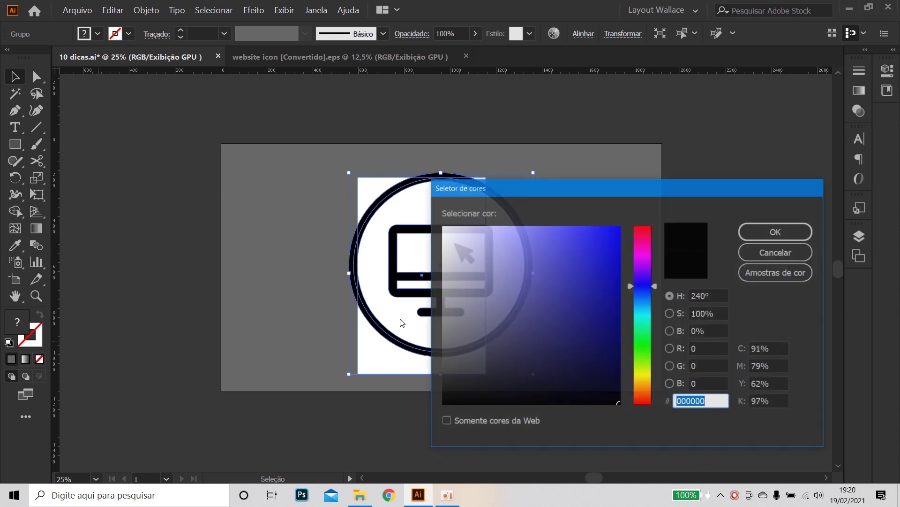
{"action": "left_click", "coordinate": [478, 370]}
{"action": "left_click", "coordinate": [624, 341]}
{"action": "left_click", "coordinate": [623, 328]}
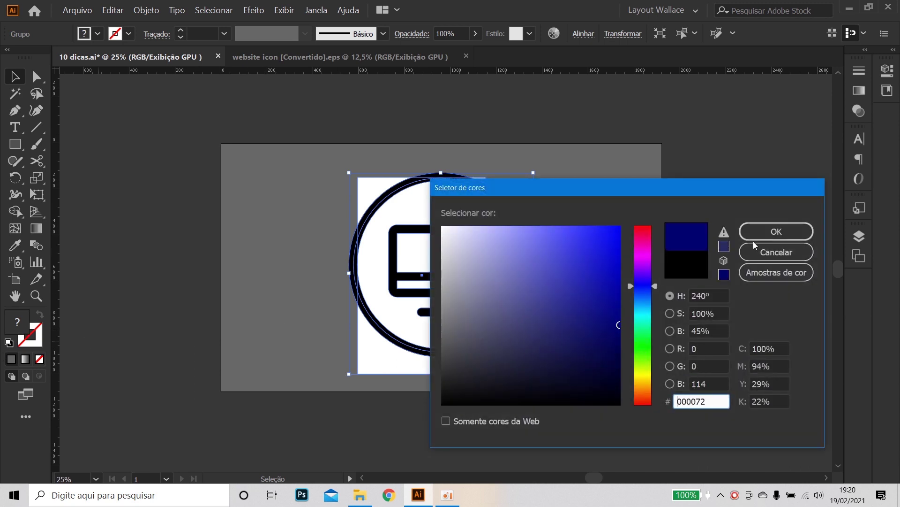
{"action": "left_click", "coordinate": [777, 231]}
{"action": "left_click", "coordinate": [774, 311]}
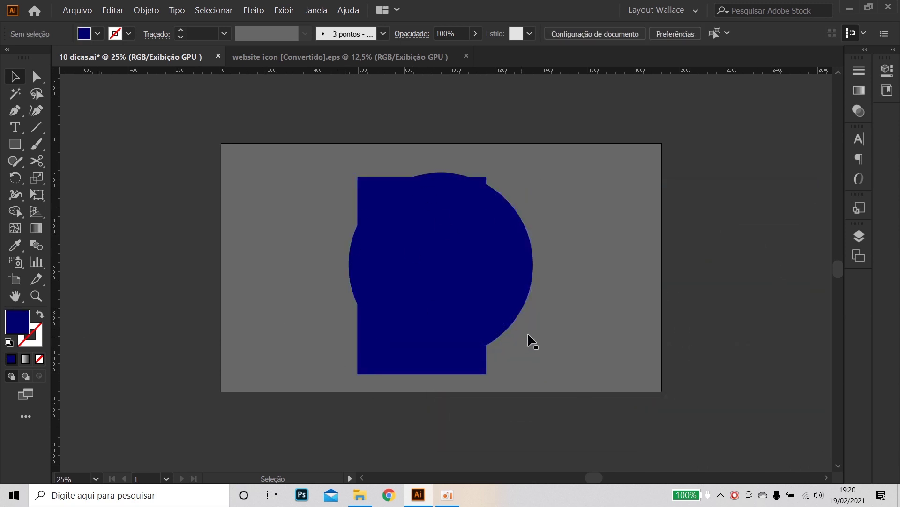
Undo the dark blue fill on the computer icon group and deselect it
{"action": "left_click", "coordinate": [456, 274]}
{"action": "left_click", "coordinate": [739, 281]}
{"action": "key", "text": "ctrl+z"}
{"action": "key", "text": "ctrl+z"}
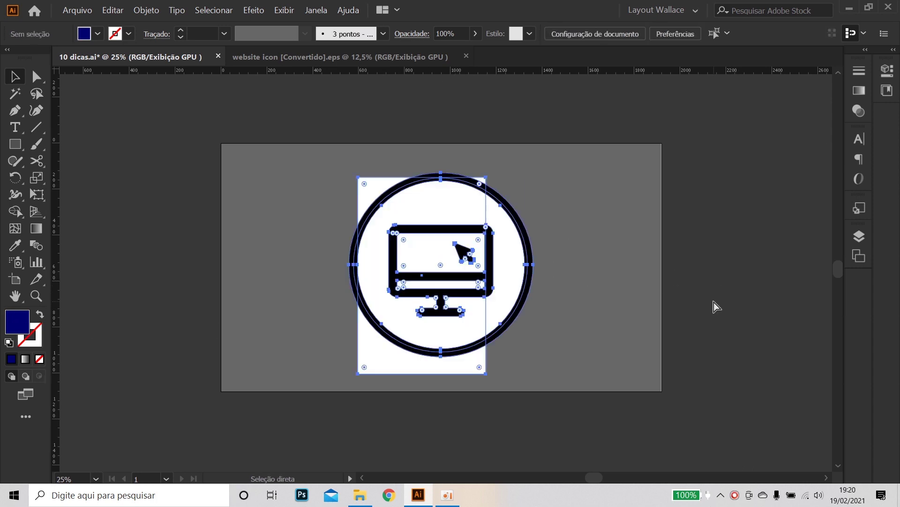
{"action": "left_click", "coordinate": [734, 322]}
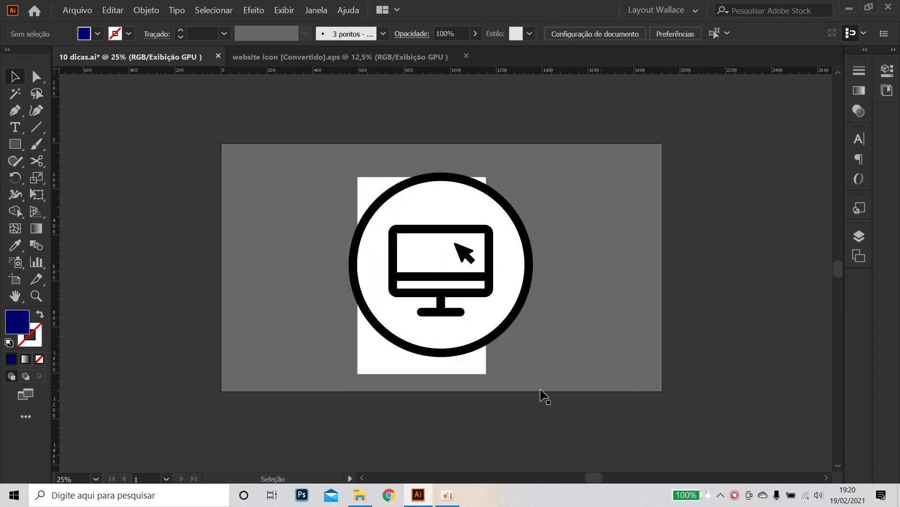
Rasterize the computer icon group in RGB at high resolution (300 ppi) with a white background
{"action": "left_click", "coordinate": [484, 327]}
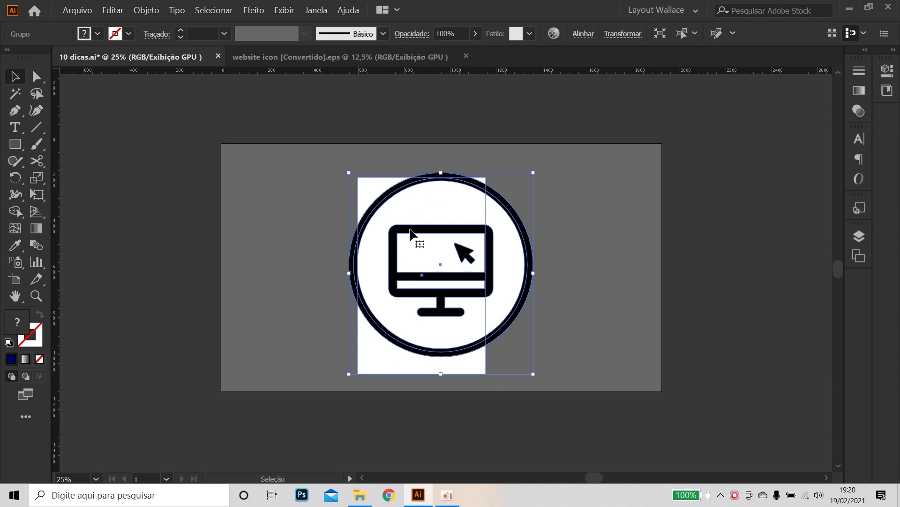
{"action": "left_click", "coordinate": [146, 10]}
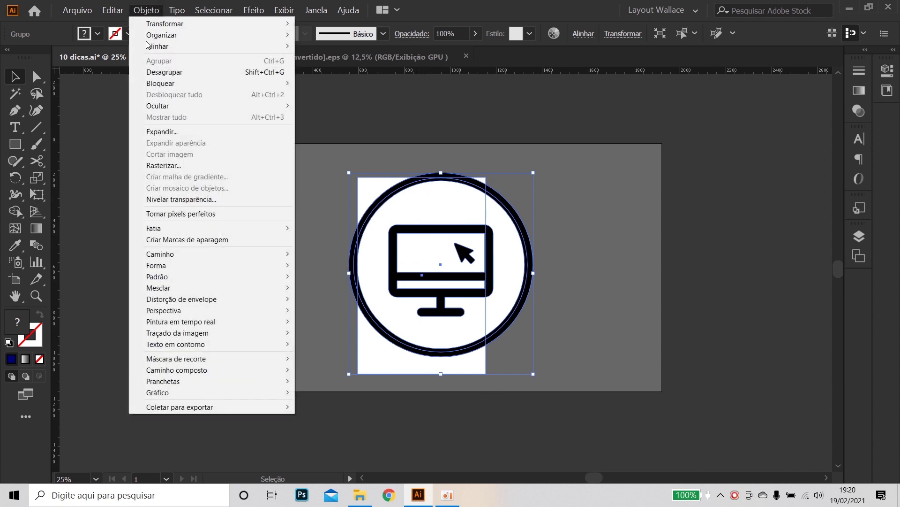
{"action": "left_click", "coordinate": [176, 168]}
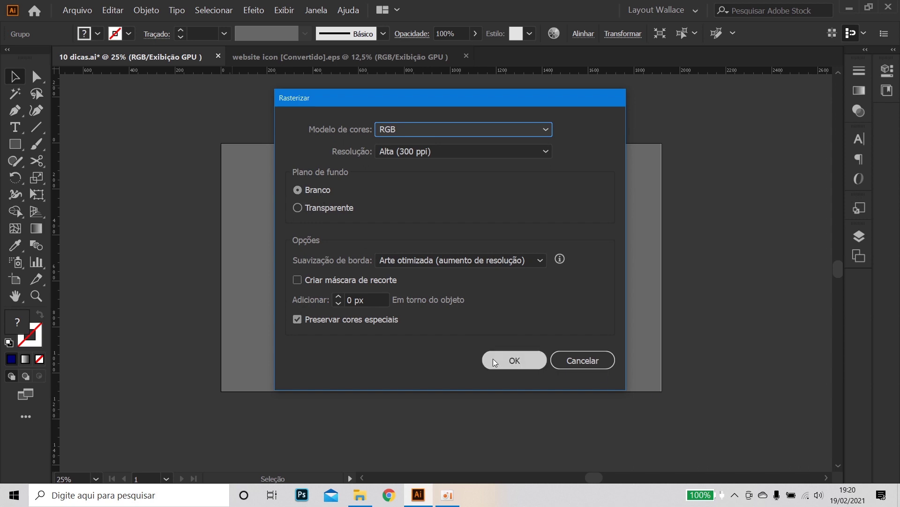
{"action": "left_click", "coordinate": [510, 361]}
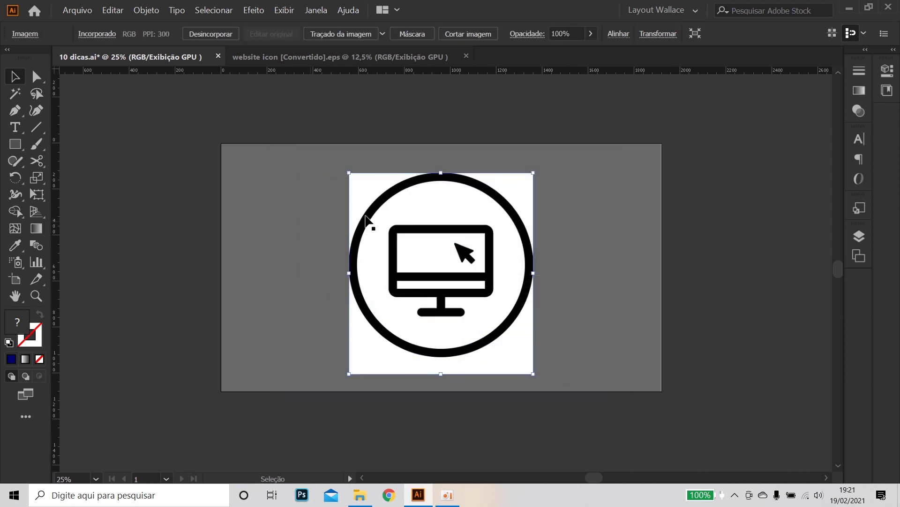
Apply Image Trace to the rasterized icon with the default preset and expand the result into paths
{"action": "left_click", "coordinate": [351, 34]}
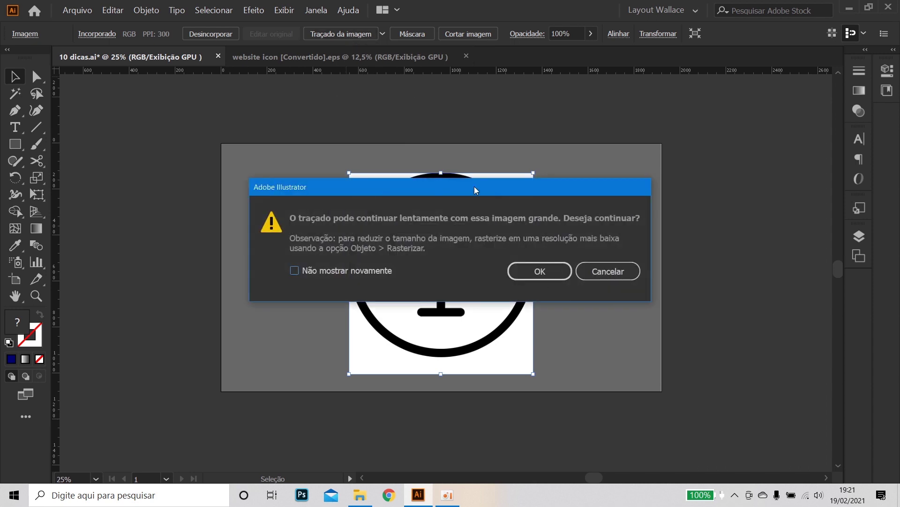
{"action": "left_click", "coordinate": [535, 269]}
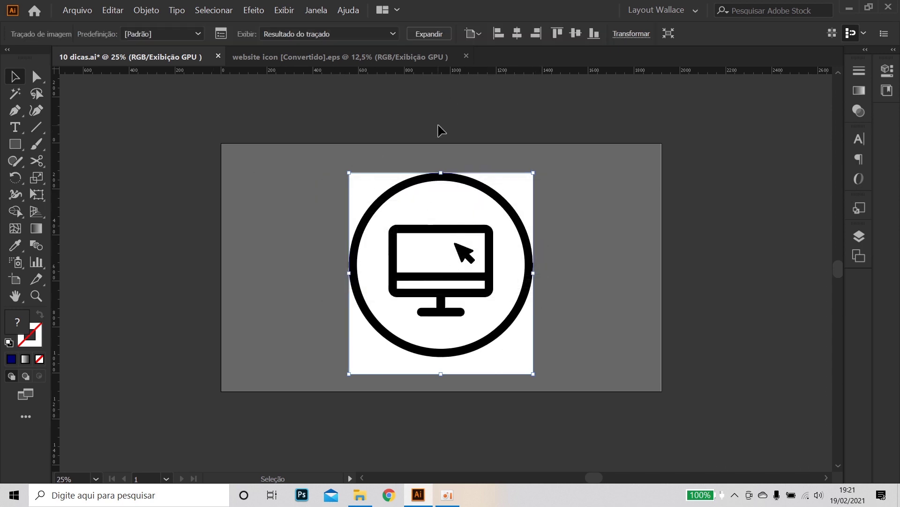
{"action": "left_click", "coordinate": [429, 35]}
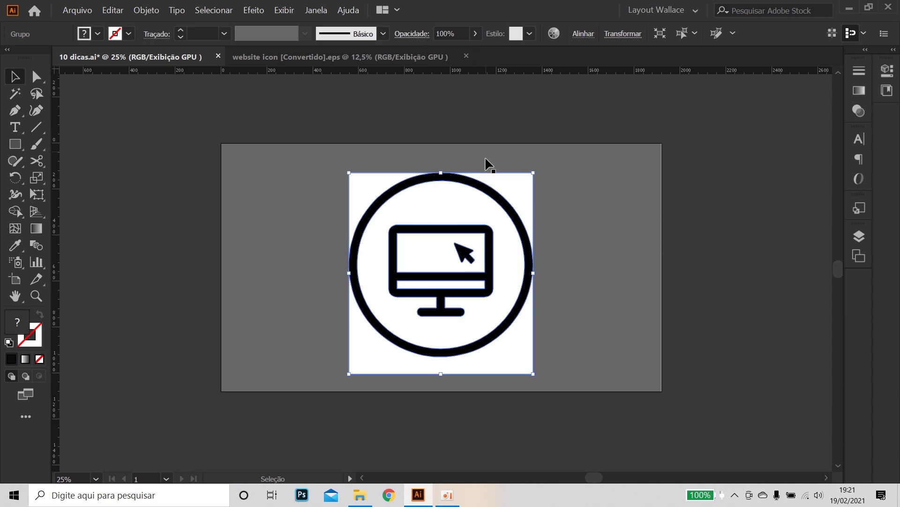
Select all white areas of the traced icon with the Magic Wand and delete them
{"action": "left_click", "coordinate": [21, 95]}
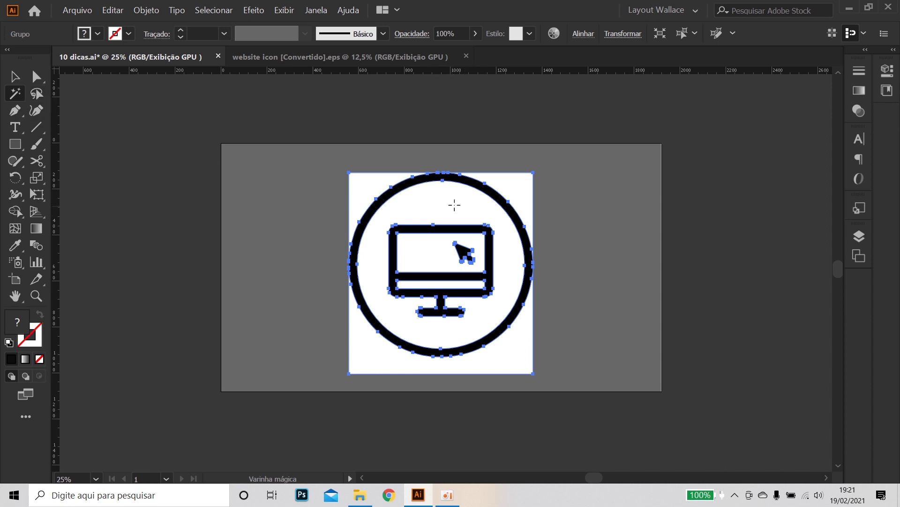
{"action": "left_click", "coordinate": [516, 187]}
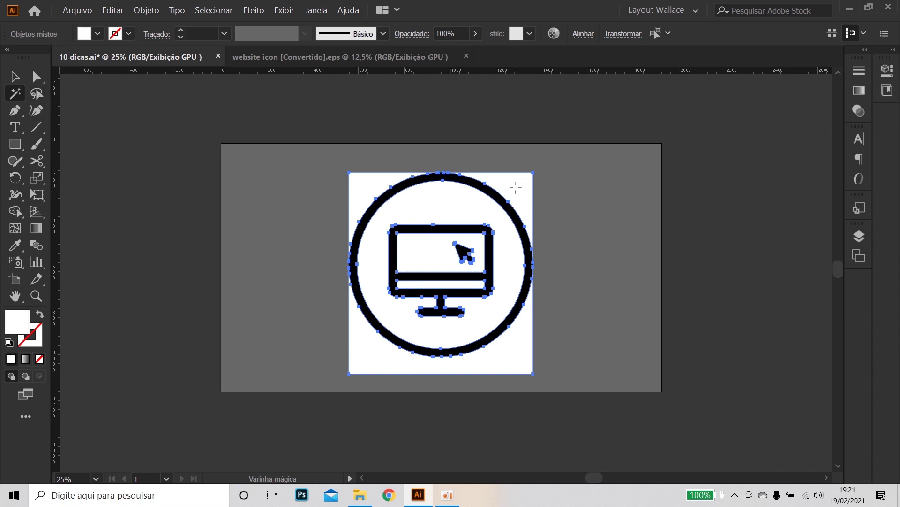
{"action": "key", "text": "Delete"}
Sample dark grey onto the traced icon with the Eyedropper, and replace that fill with a blue from the colour picker
{"action": "left_click", "coordinate": [15, 76]}
{"action": "left_click", "coordinate": [486, 281]}
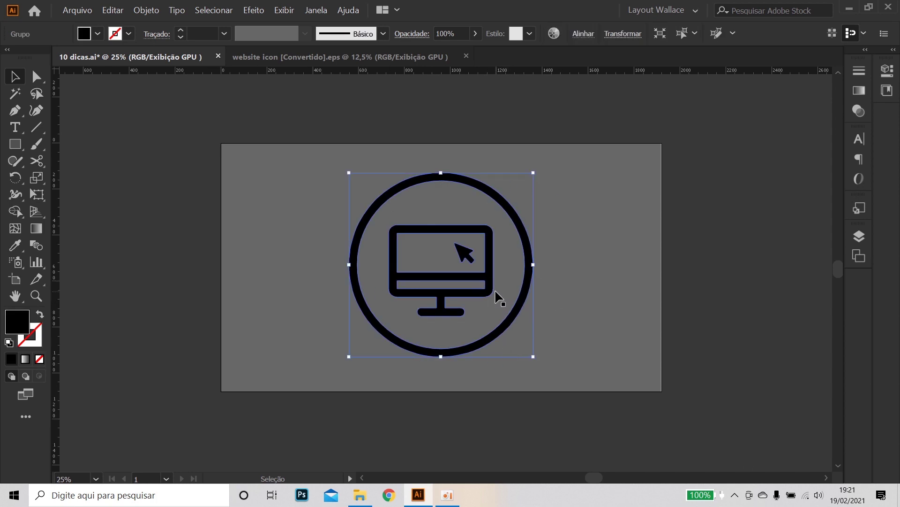
{"action": "left_click", "coordinate": [15, 245]}
{"action": "left_click", "coordinate": [114, 287]}
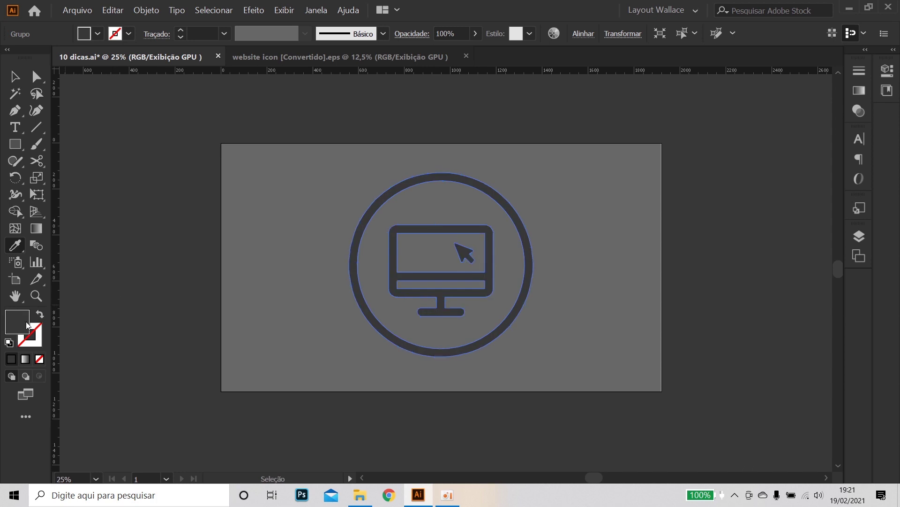
{"action": "double_click", "coordinate": [27, 323]}
{"action": "left_click", "coordinate": [581, 279]}
{"action": "left_click", "coordinate": [774, 229]}
Delete the grey background rectangle behind the blue icon, undo the deletion, and delete it again
{"action": "left_click", "coordinate": [15, 77]}
{"action": "left_click", "coordinate": [282, 205]}
{"action": "key", "text": "Delete"}
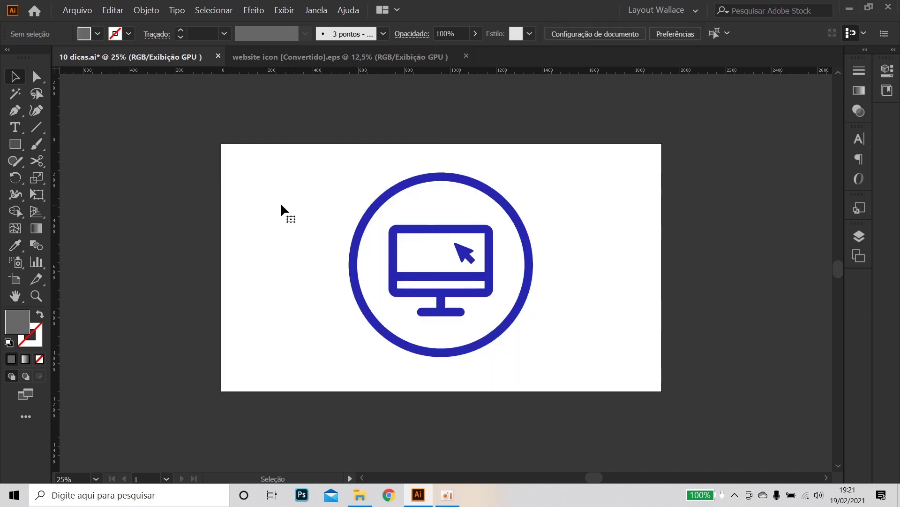
{"action": "key", "text": "ctrl+z"}
{"action": "key", "text": "Delete"}
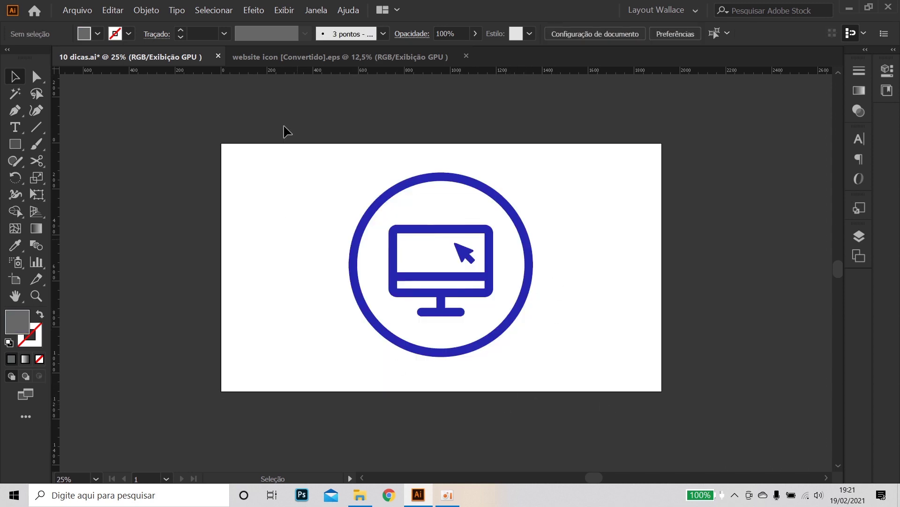